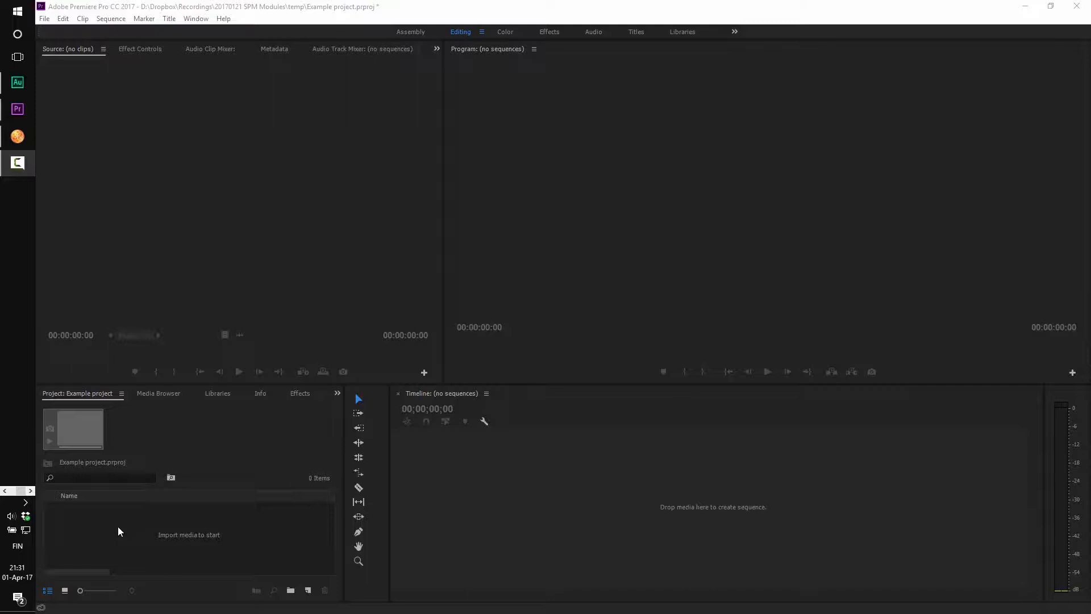
- Import the camera clips MVI_3259.MOV through MVI_3292.MOV from the MOV folder inside Module 6
{"action": "right_click", "coordinate": [89, 521]}
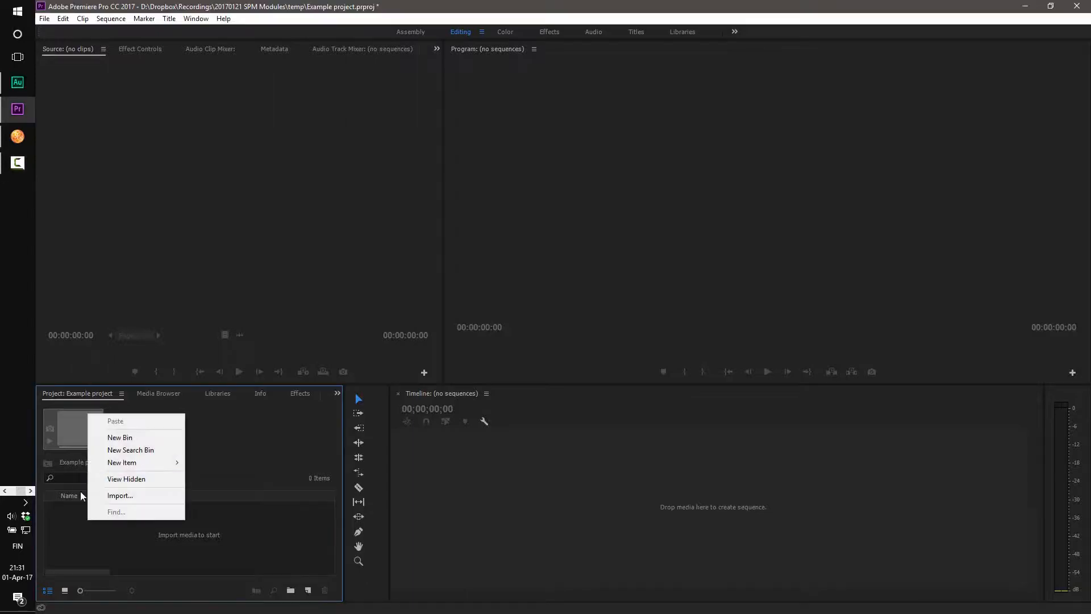
{"action": "left_click", "coordinate": [120, 497]}
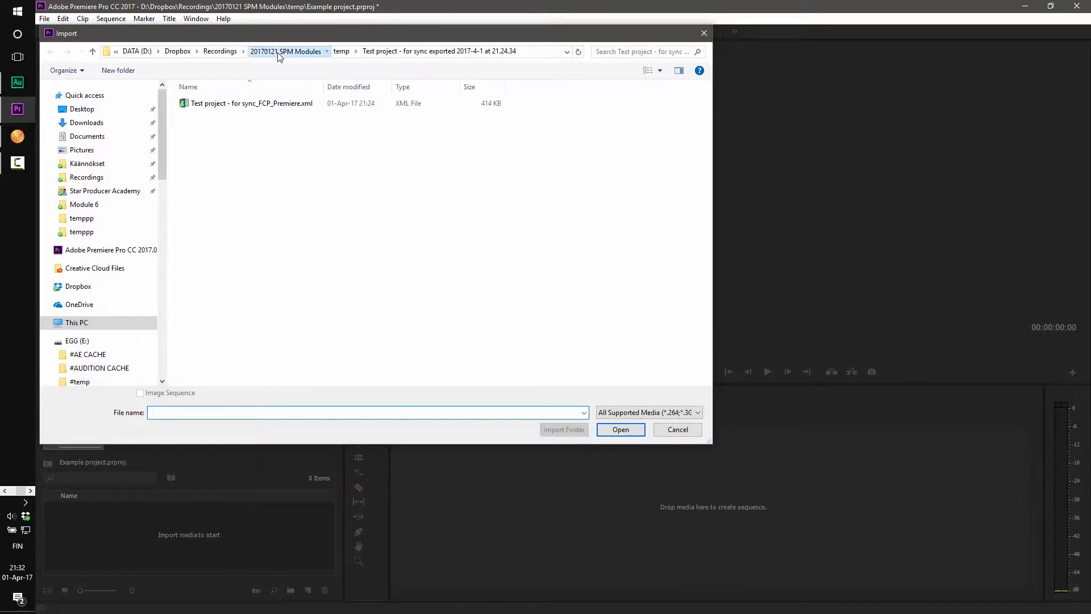
{"action": "left_click", "coordinate": [280, 52]}
{"action": "left_click", "coordinate": [219, 175]}
{"action": "double_click", "coordinate": [214, 165]}
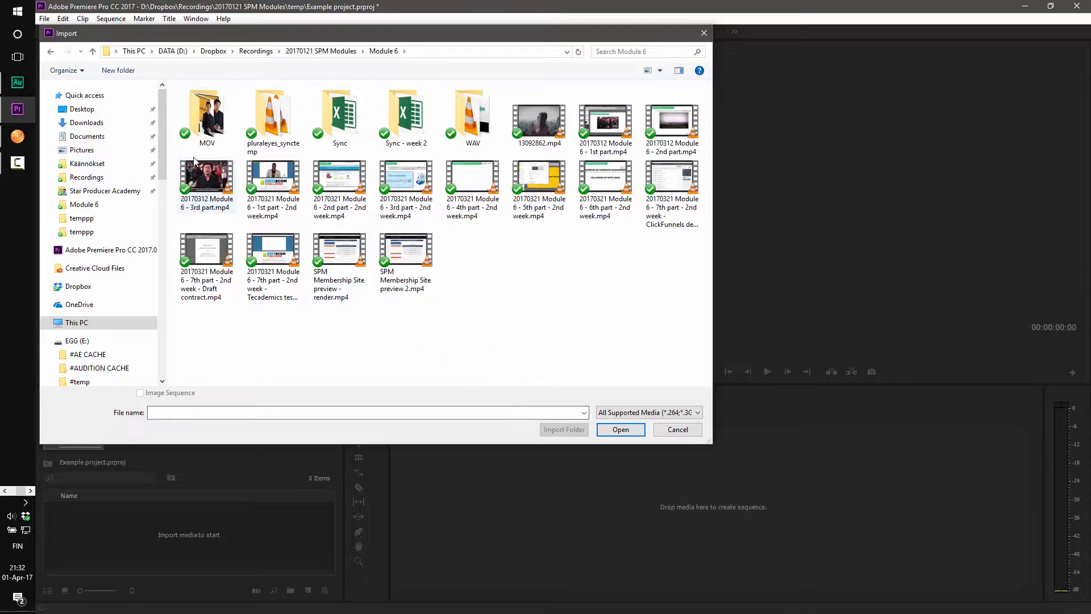
{"action": "double_click", "coordinate": [196, 115]}
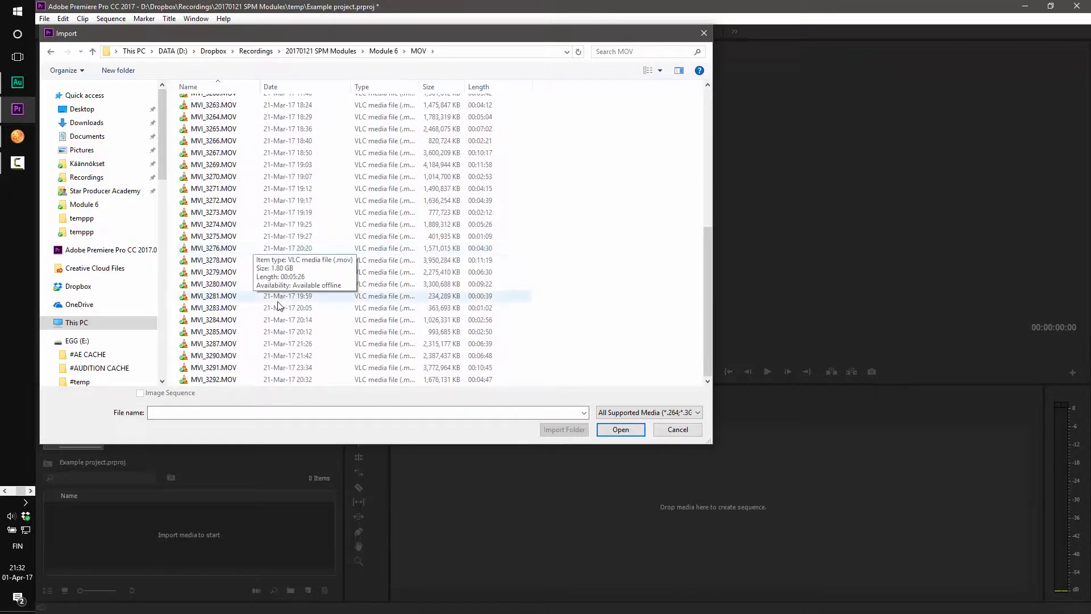
{"action": "left_click", "coordinate": [228, 379]}
{"action": "scroll", "coordinate": [248, 315], "scroll_direction": "up", "scroll_amount": 1}
{"action": "scroll", "coordinate": [248, 316], "scroll_direction": "up", "scroll_amount": 3}
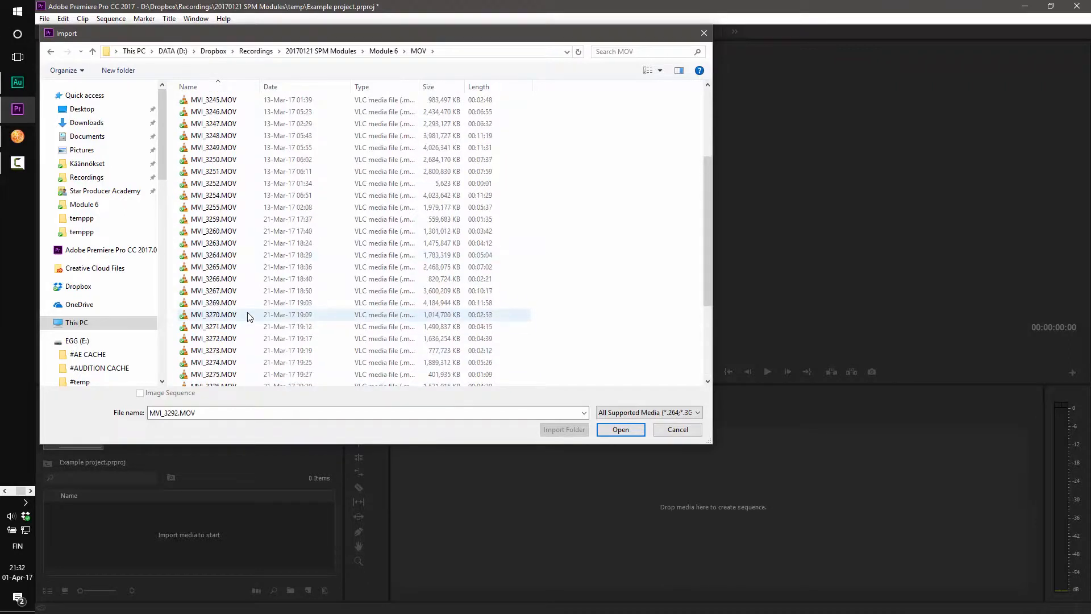
{"action": "left_click", "coordinate": [233, 223], "text": "shift"}
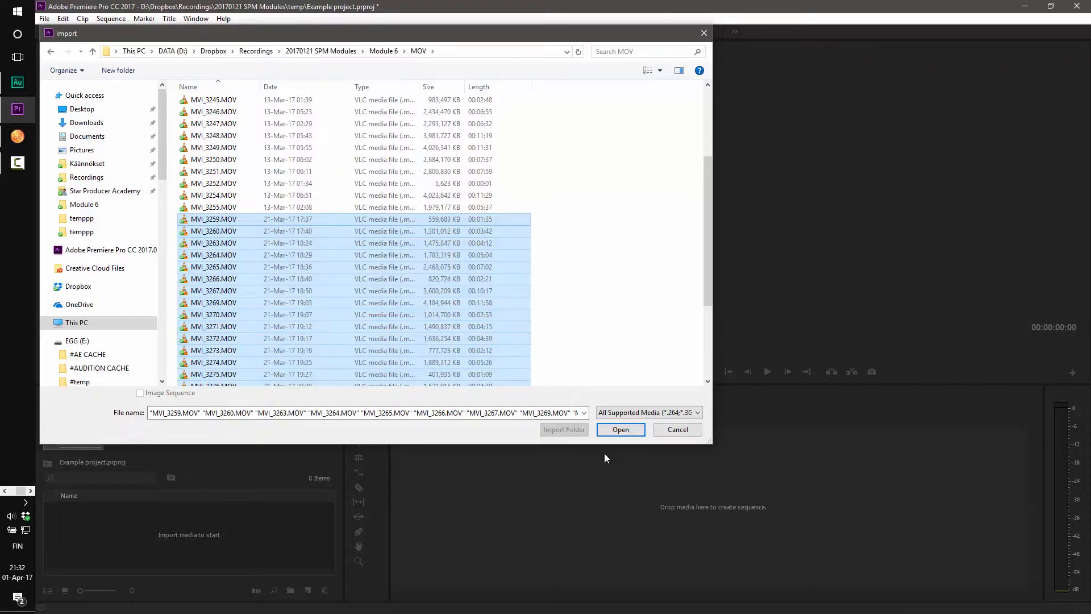
{"action": "left_click", "coordinate": [620, 429]}
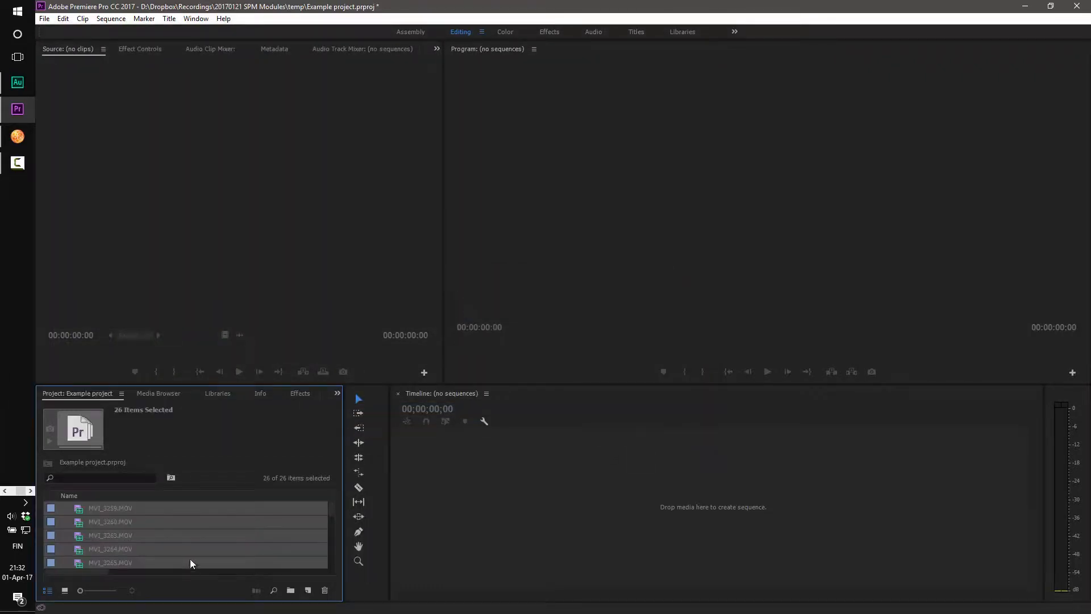
- Import all the 20170321 Module 6 second-week MP4 recordings, from the 1st part through the Tecademics testimonials, from the Module 6 folder
{"action": "left_click", "coordinate": [67, 524]}
{"action": "right_click", "coordinate": [67, 523]}
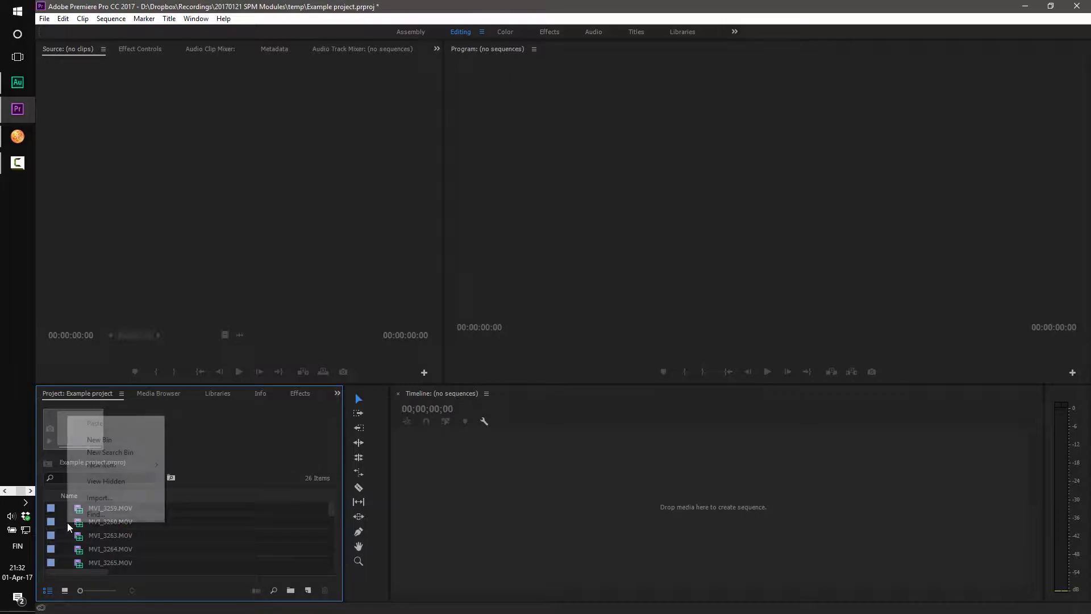
{"action": "left_click", "coordinate": [73, 502]}
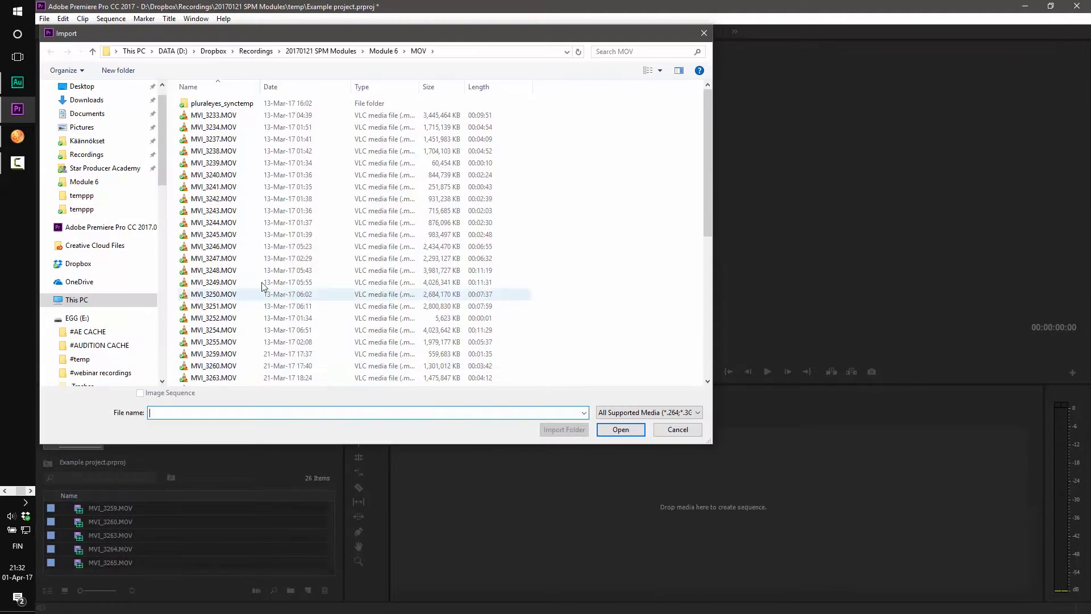
{"action": "left_click", "coordinate": [376, 56]}
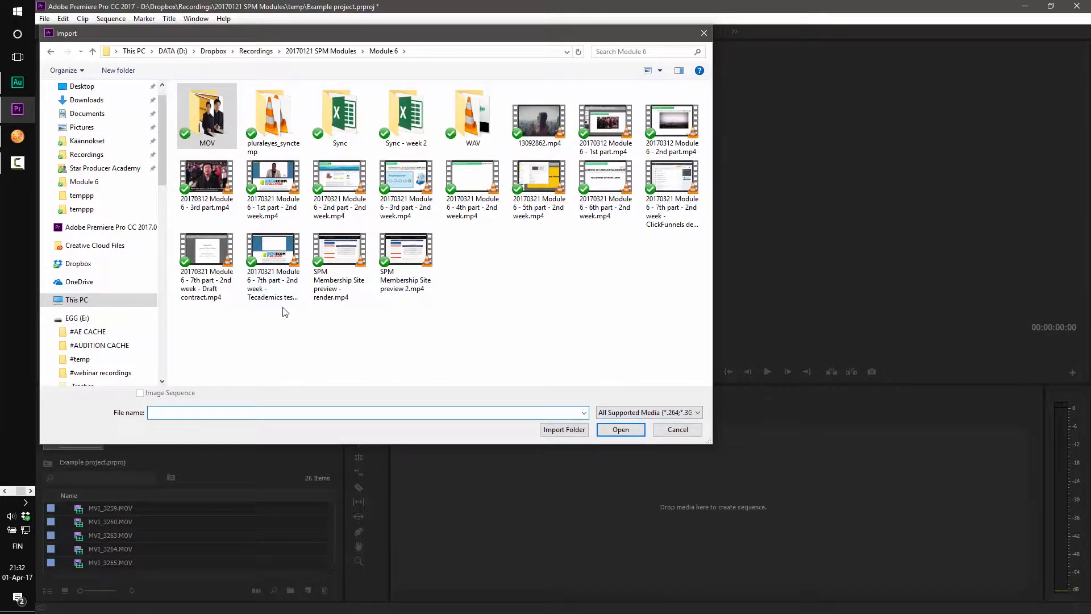
{"action": "left_click", "coordinate": [268, 264]}
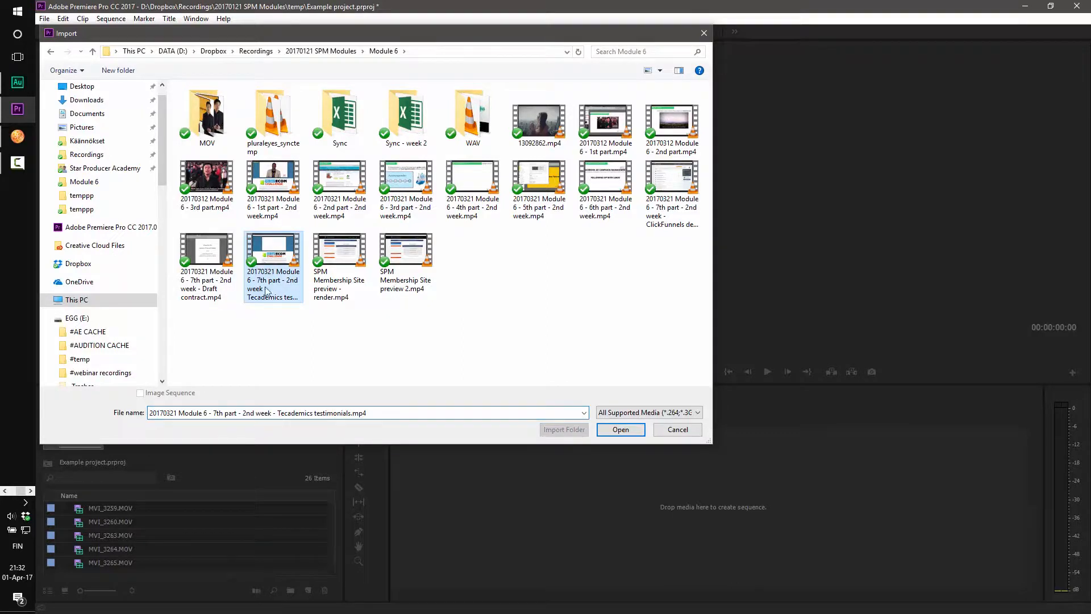
{"action": "left_click", "coordinate": [262, 202], "text": "shift"}
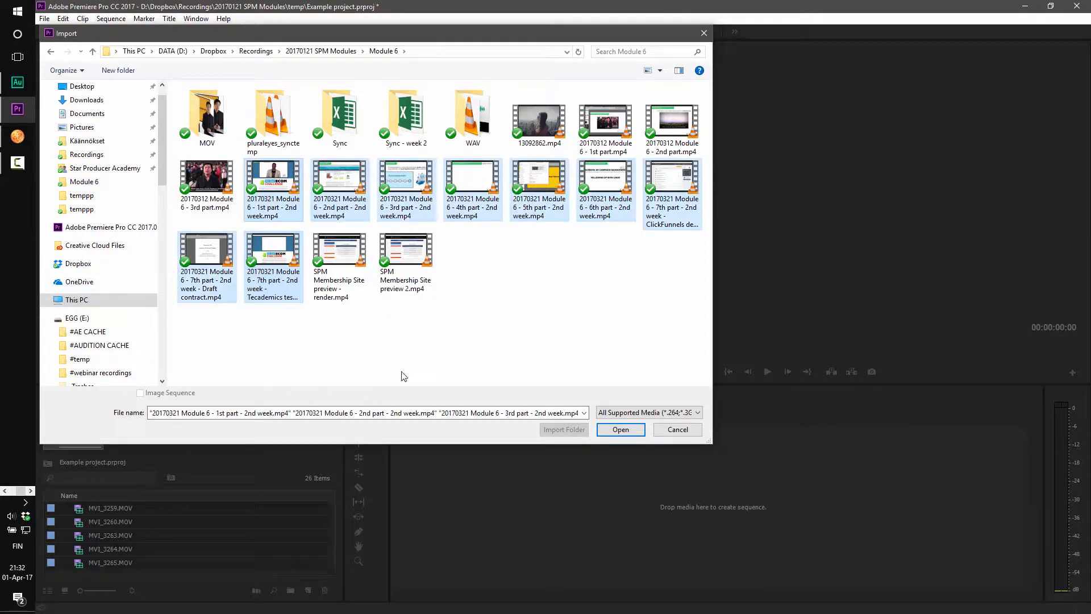
{"action": "left_click", "coordinate": [621, 430]}
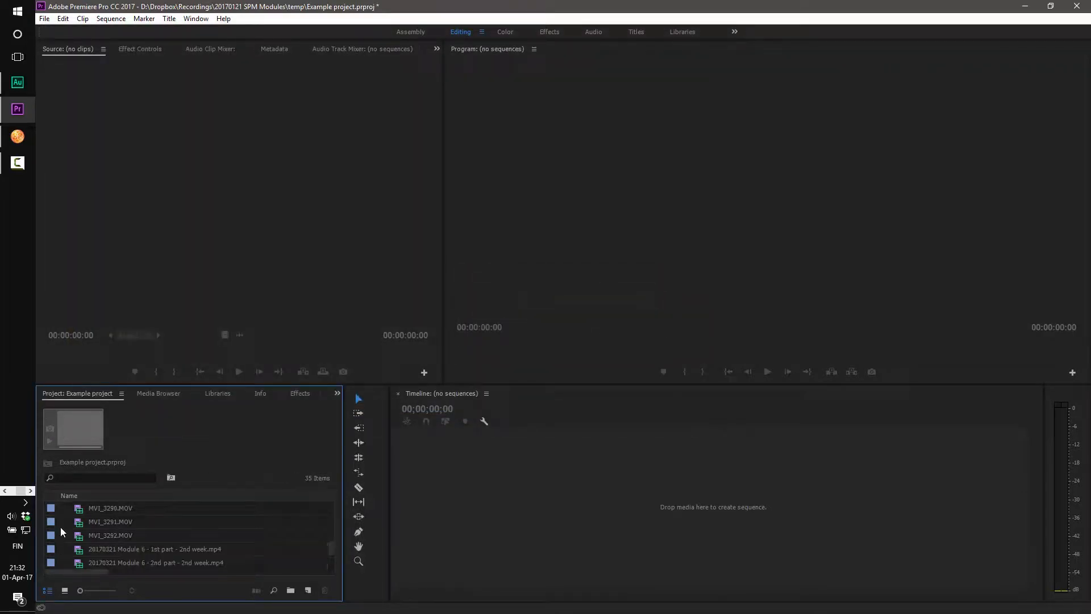
- Import the audio files STE-000_L.wav through STE-005_L.wav, only the _L versions, from the Week 2 folder inside WAV
{"action": "right_click", "coordinate": [61, 527]}
{"action": "left_click", "coordinate": [90, 502]}
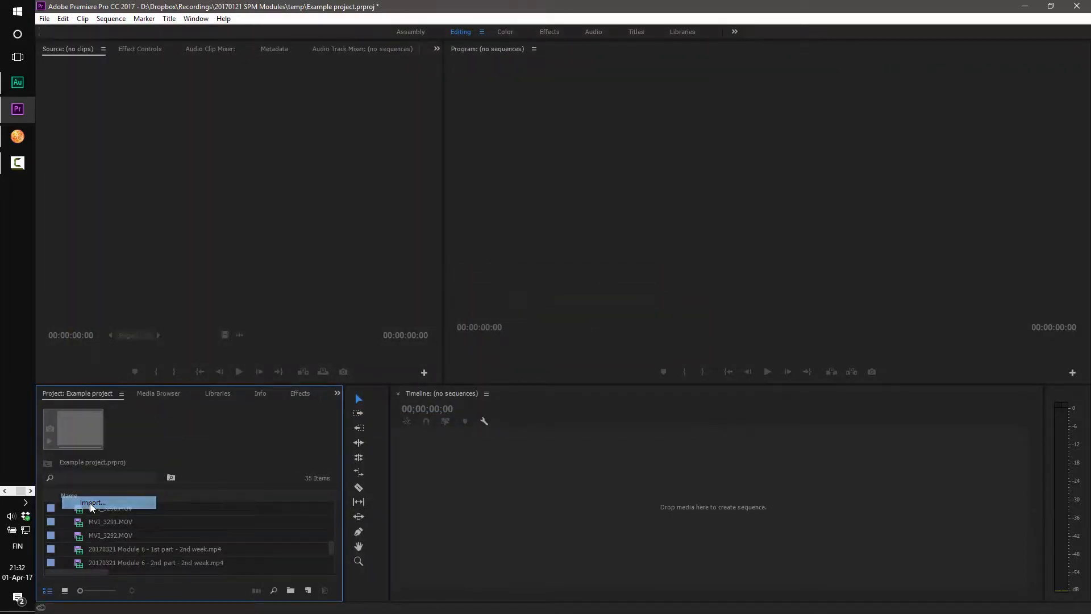
{"action": "double_click", "coordinate": [472, 121]}
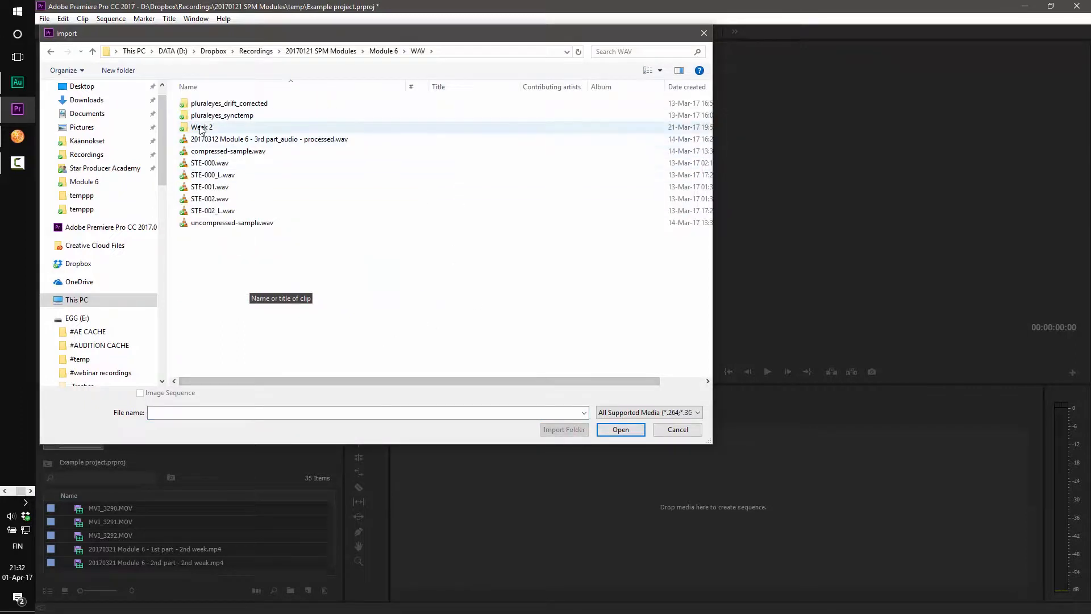
{"action": "double_click", "coordinate": [276, 127]}
{"action": "left_click", "coordinate": [222, 258]}
{"action": "left_click", "coordinate": [224, 234], "text": "ctrl"}
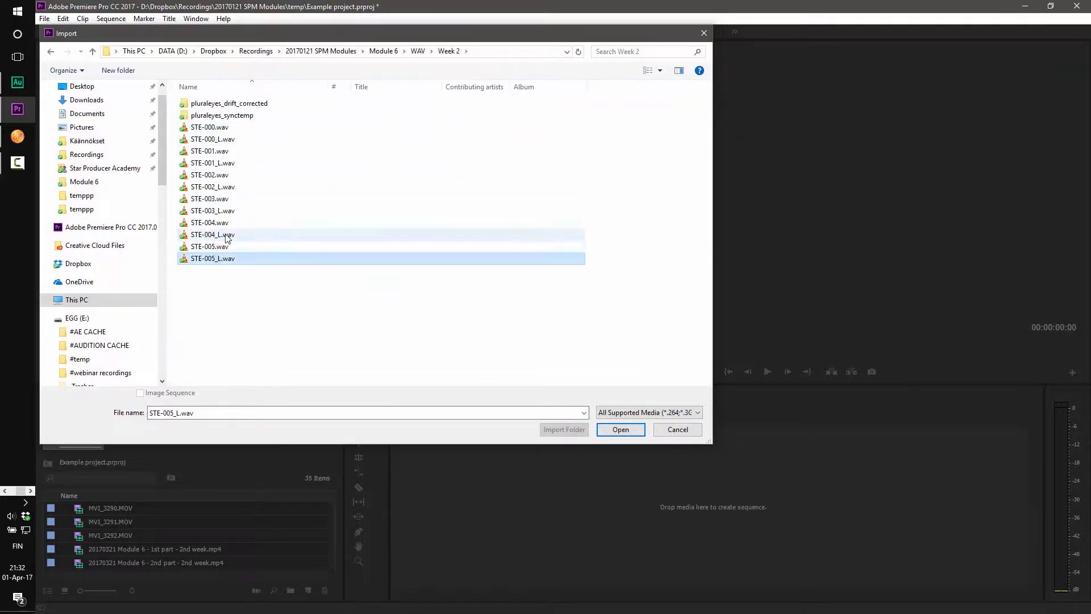
{"action": "left_click", "coordinate": [227, 210], "text": "ctrl"}
{"action": "left_click", "coordinate": [227, 188], "text": "ctrl"}
{"action": "left_click", "coordinate": [226, 163], "text": "ctrl"}
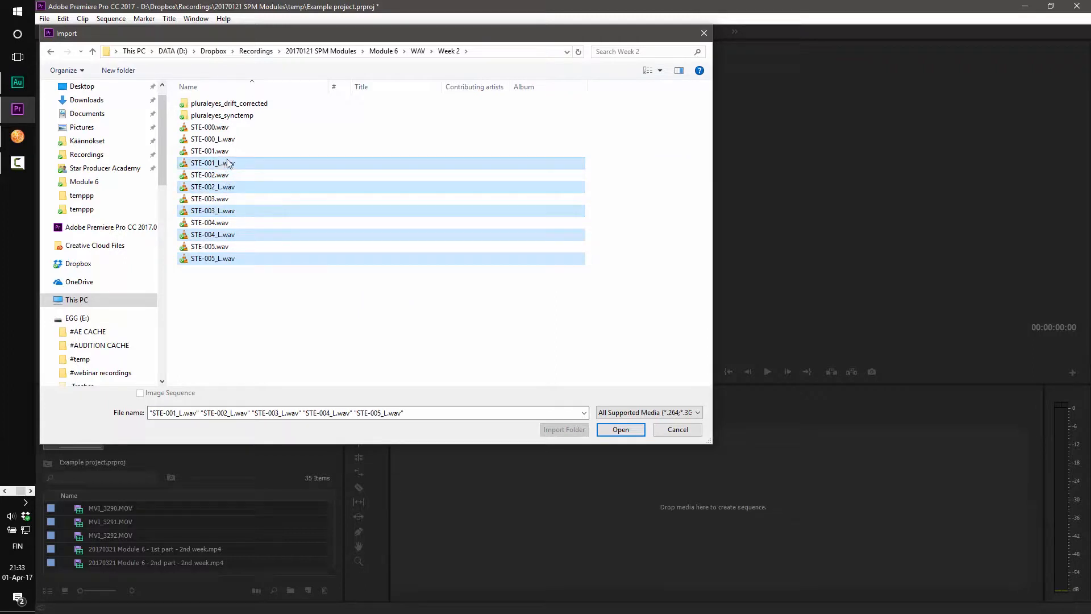
{"action": "left_click", "coordinate": [226, 140], "text": "ctrl"}
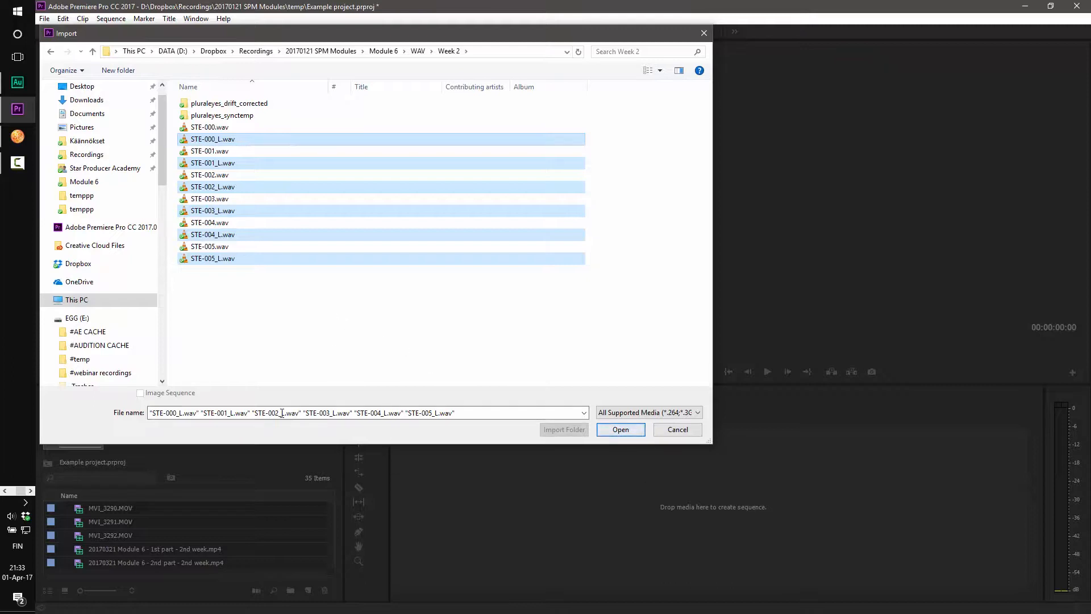
{"action": "left_click", "coordinate": [621, 430]}
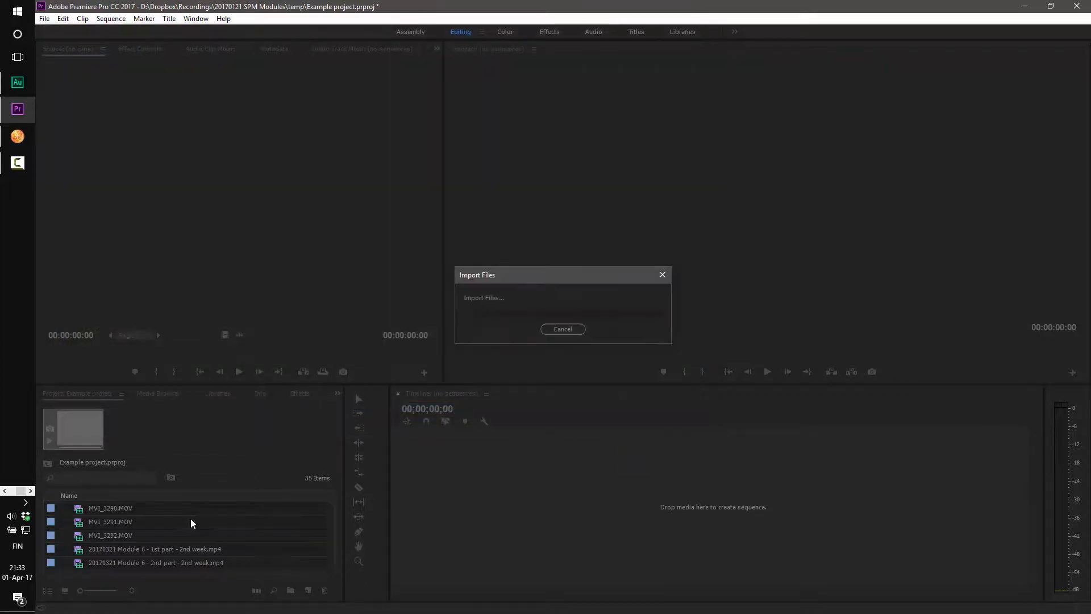
- Create a new sequence from the MVI_3259.MOV clip and delete the clip from its timeline
{"action": "left_click", "coordinate": [127, 546]}
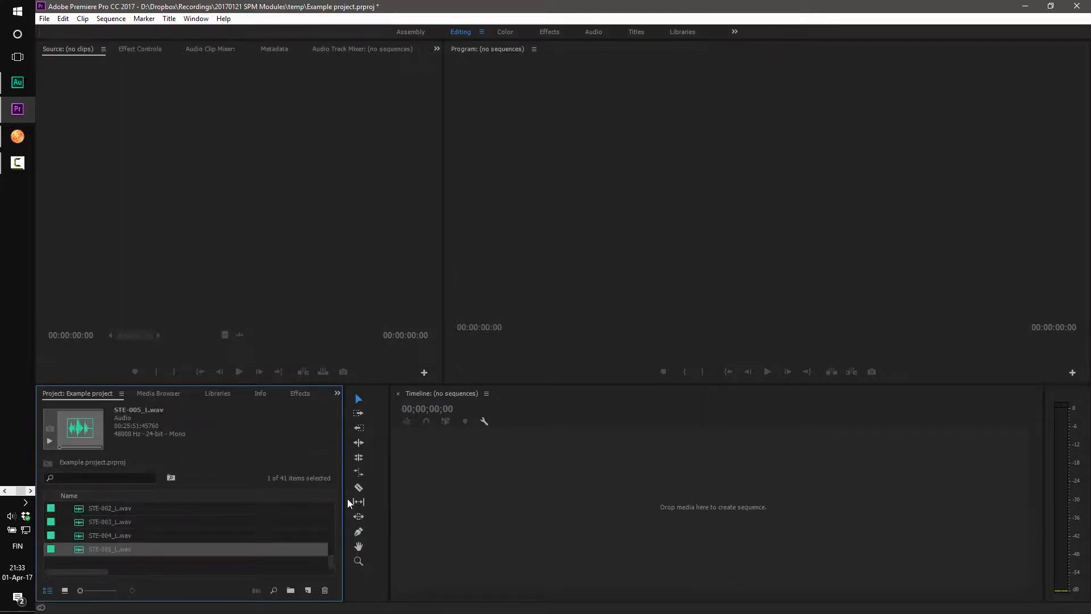
{"action": "scroll", "coordinate": [139, 540], "scroll_direction": "up", "scroll_amount": 10}
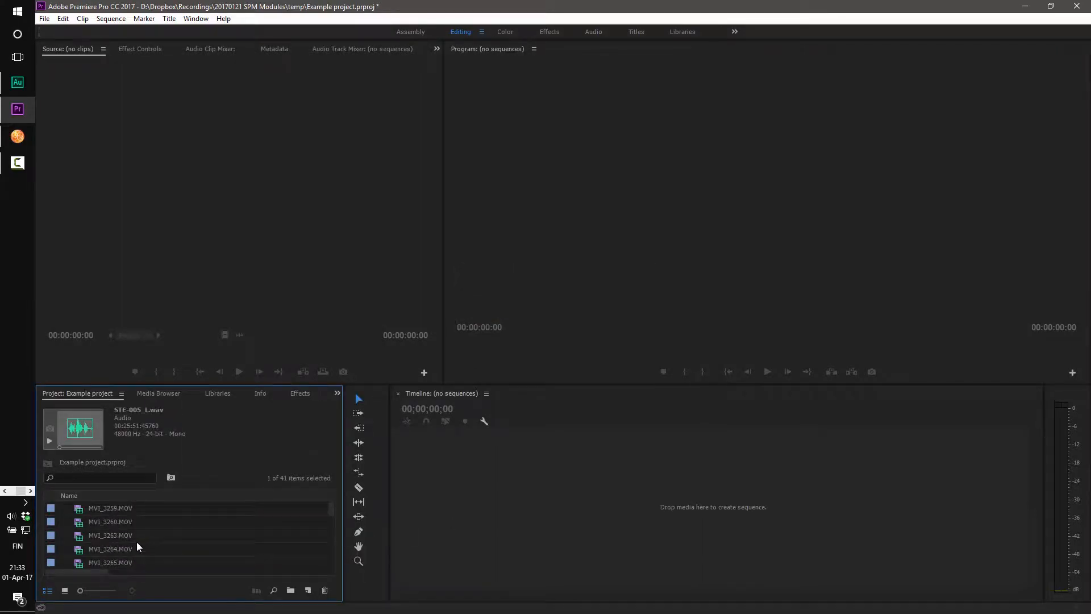
{"action": "right_click", "coordinate": [78, 509]}
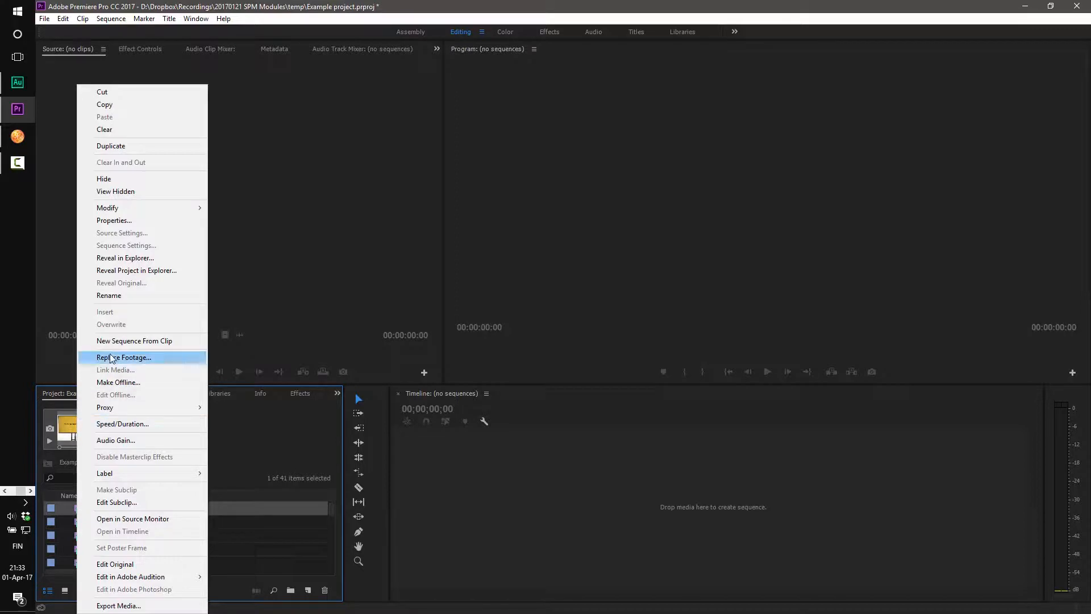
{"action": "left_click", "coordinate": [122, 341]}
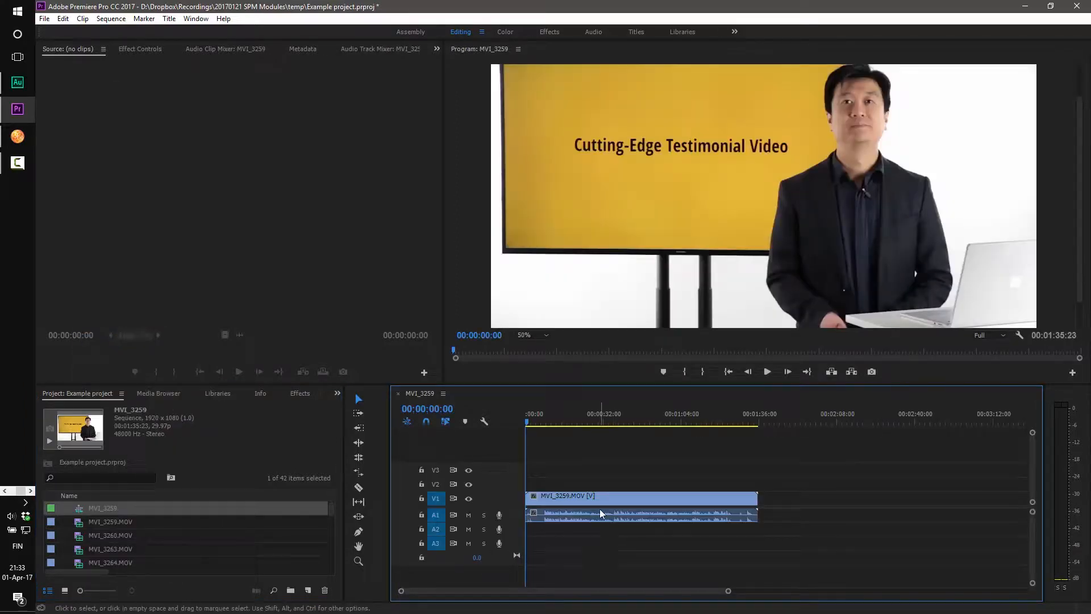
{"action": "left_click", "coordinate": [601, 494]}
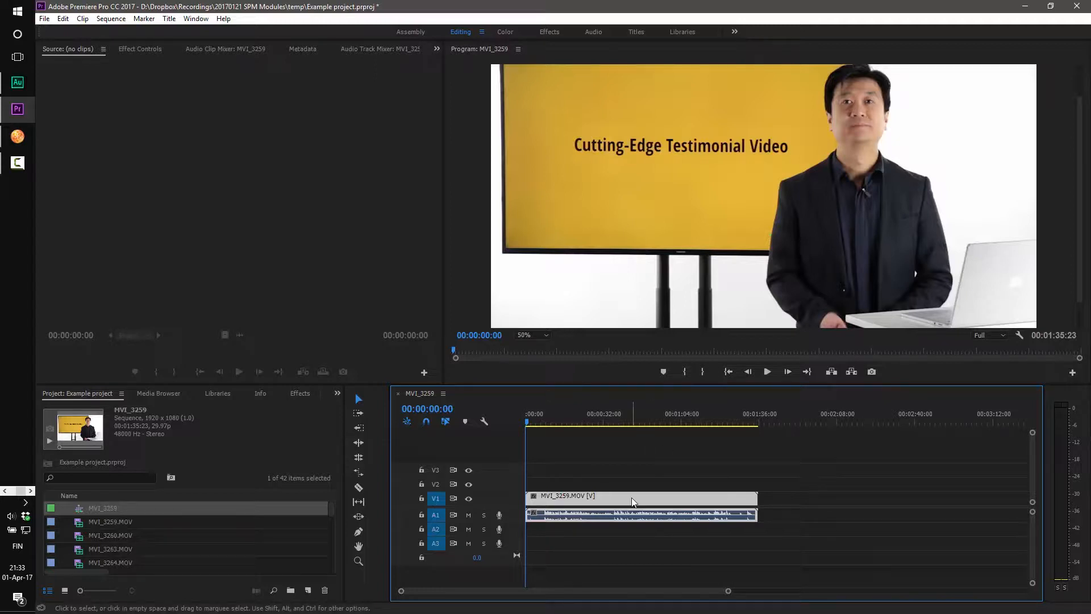
{"action": "key", "text": "Delete"}
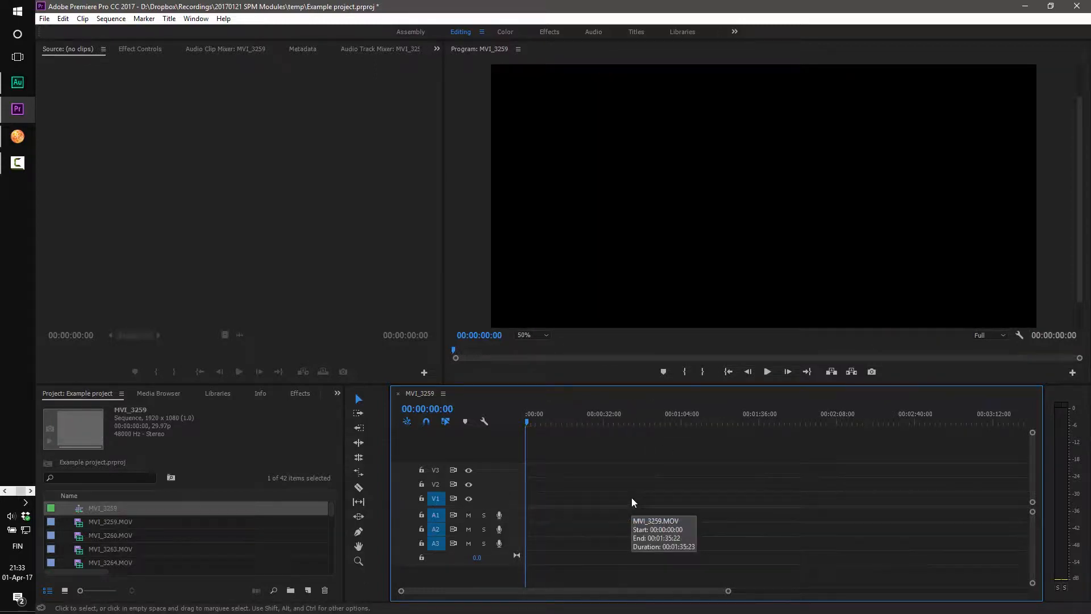
- Rename the new sequence as "Test project - sync"
{"action": "left_click", "coordinate": [100, 507]}
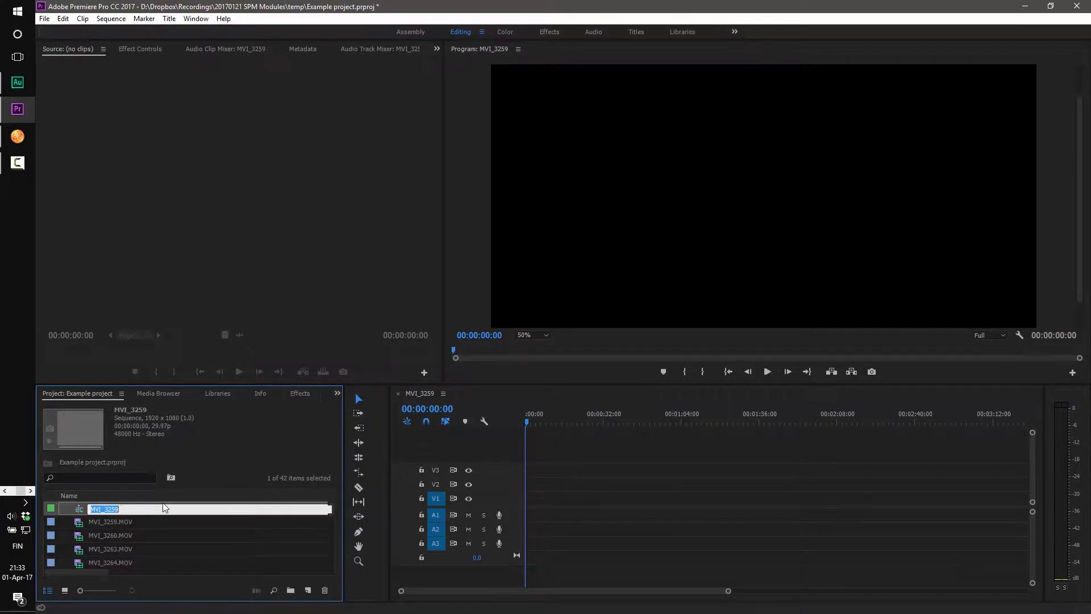
{"action": "key", "text": "BackSpace"}
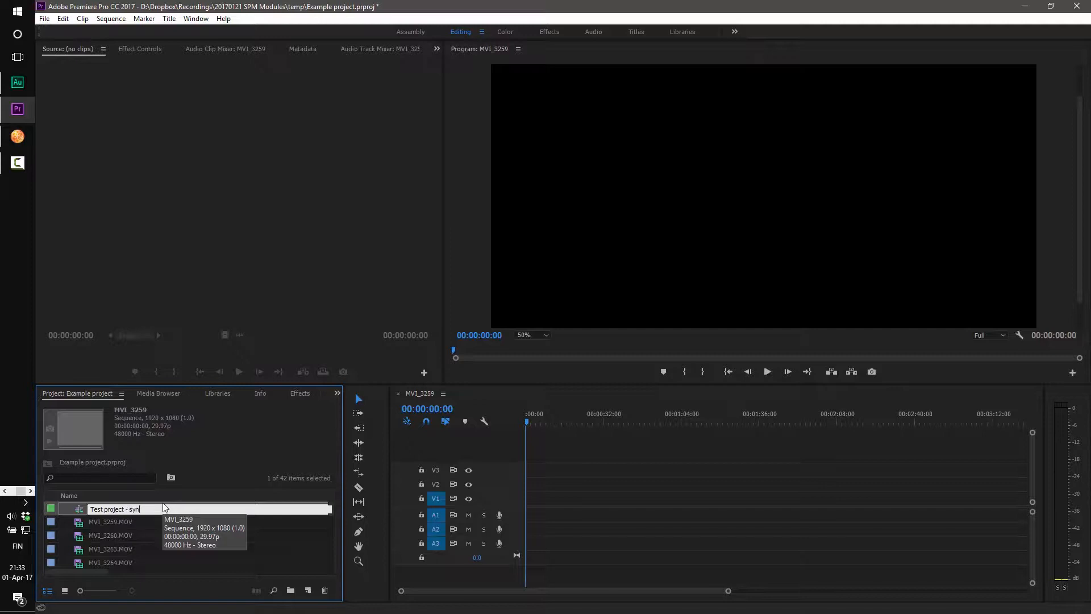
{"action": "key", "text": "Return"}
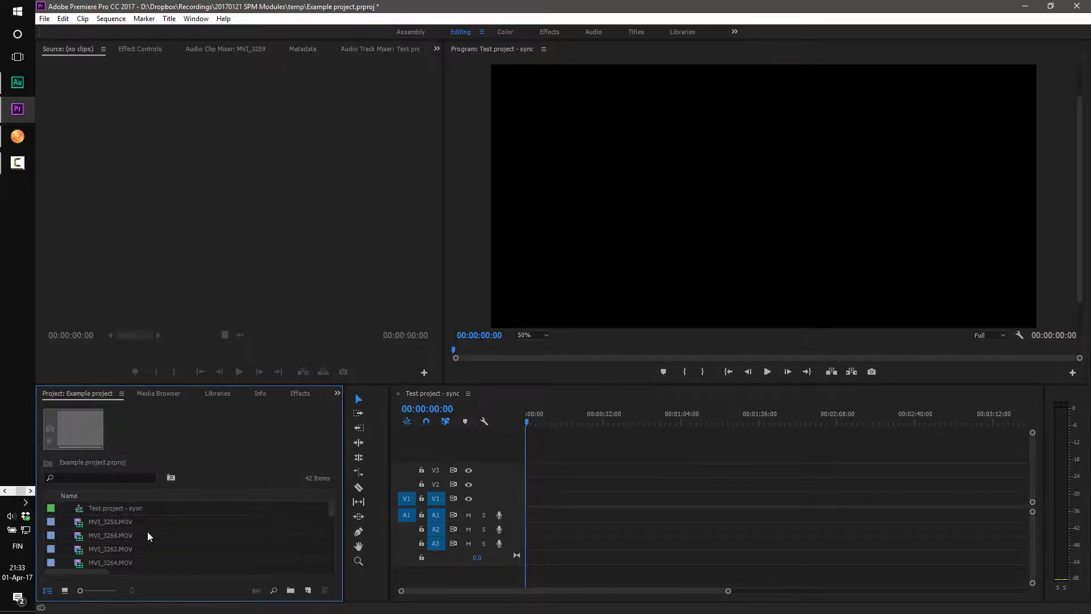
- Automate the clips MVI_3259.MOV through MVI_3292.MOV to the sequence, placed sequentially in sort order with Overwrite Edit
{"action": "left_click", "coordinate": [82, 519]}
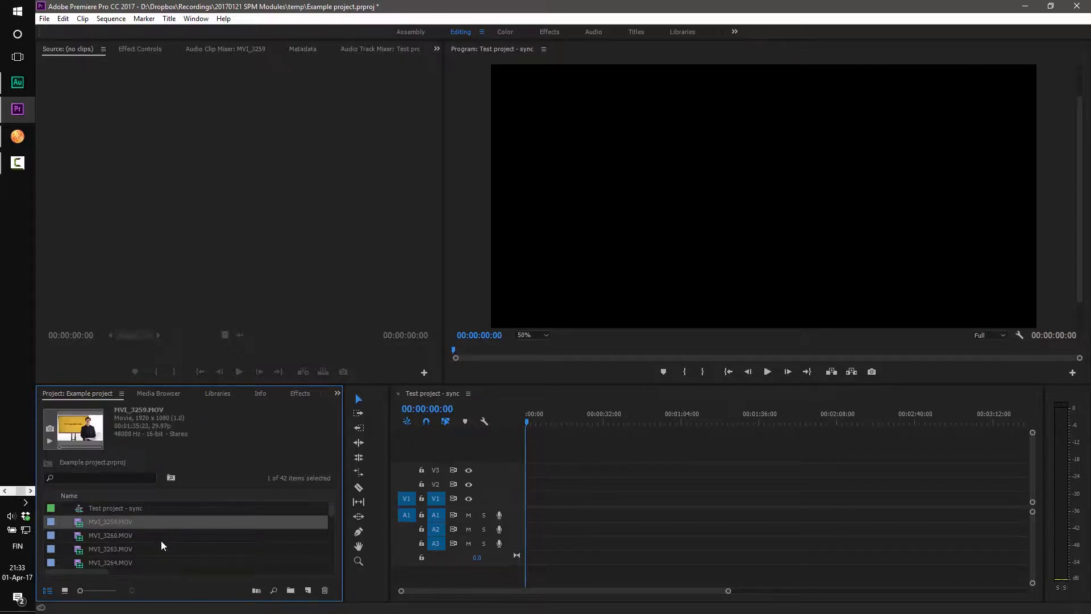
{"action": "scroll", "coordinate": [152, 540], "scroll_direction": "down", "scroll_amount": 2}
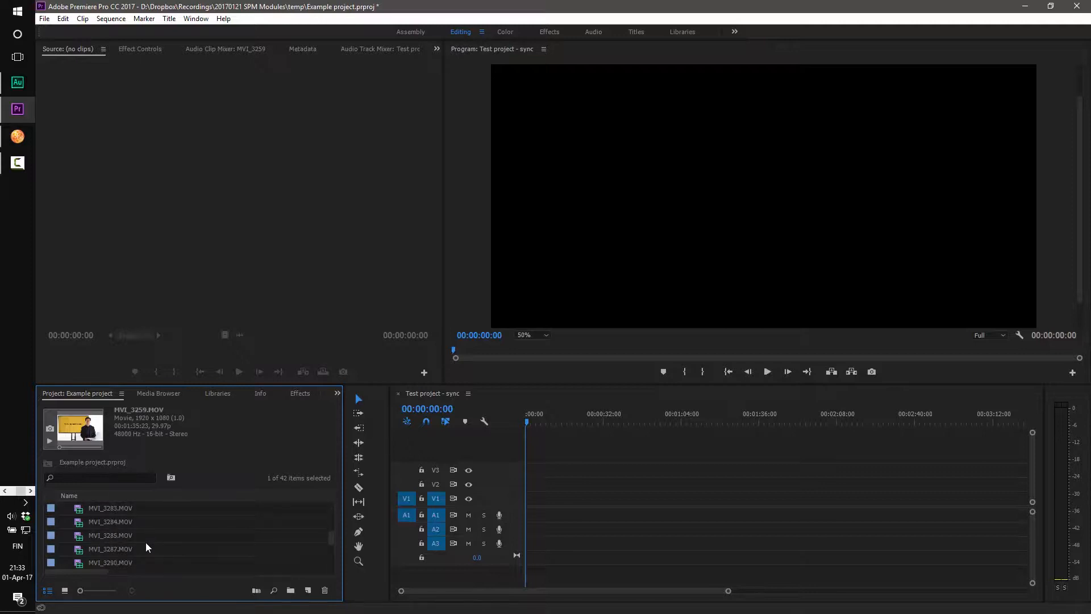
{"action": "scroll", "coordinate": [145, 541], "scroll_direction": "down", "scroll_amount": 3}
{"action": "left_click", "coordinate": [125, 521], "text": "shift"}
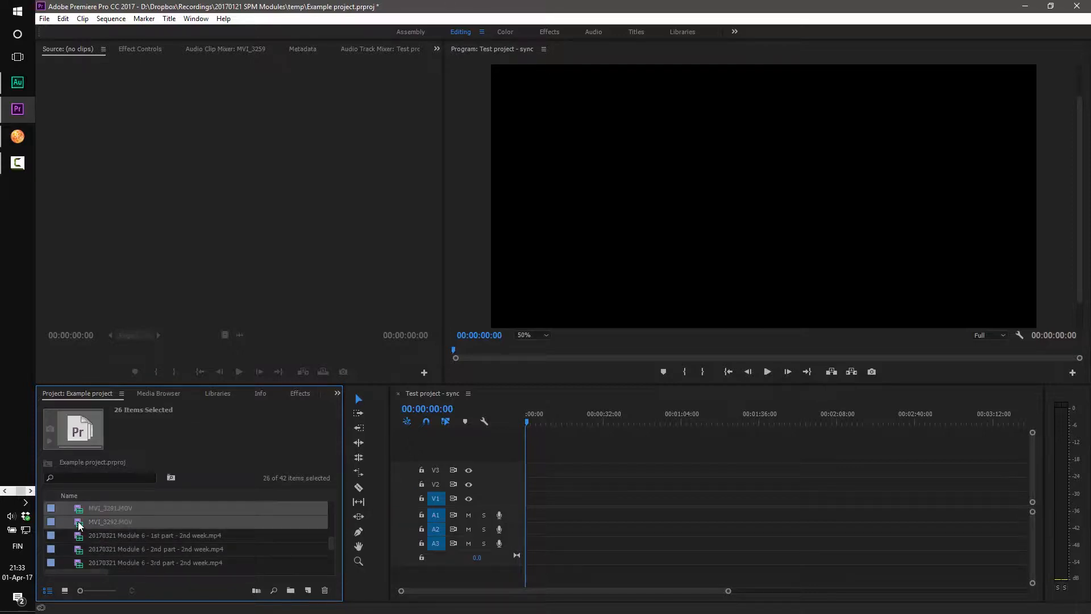
{"action": "left_click", "coordinate": [257, 591]}
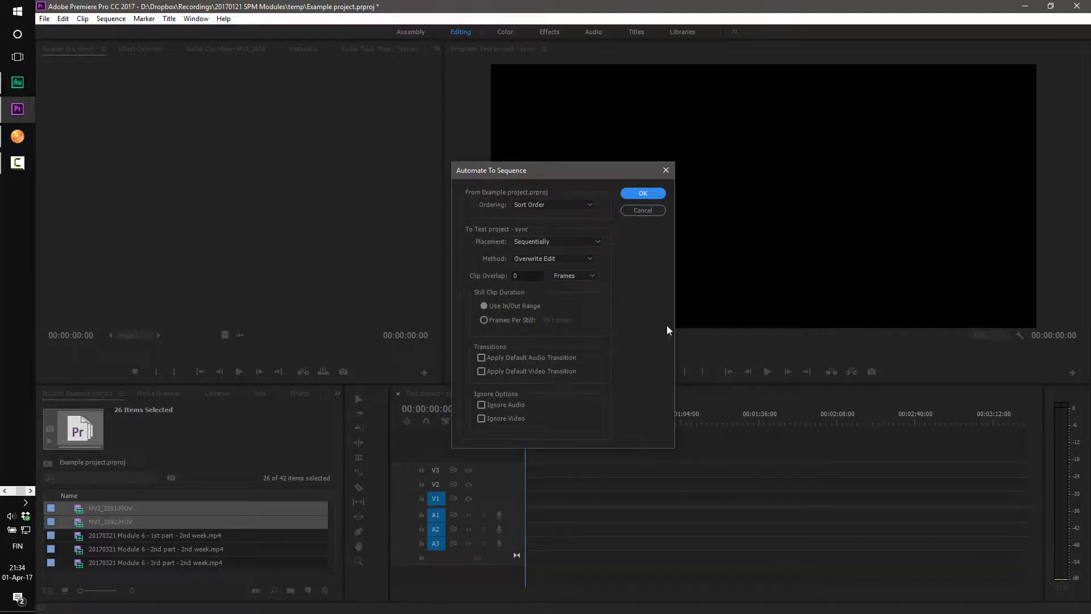
{"action": "left_click", "coordinate": [643, 193]}
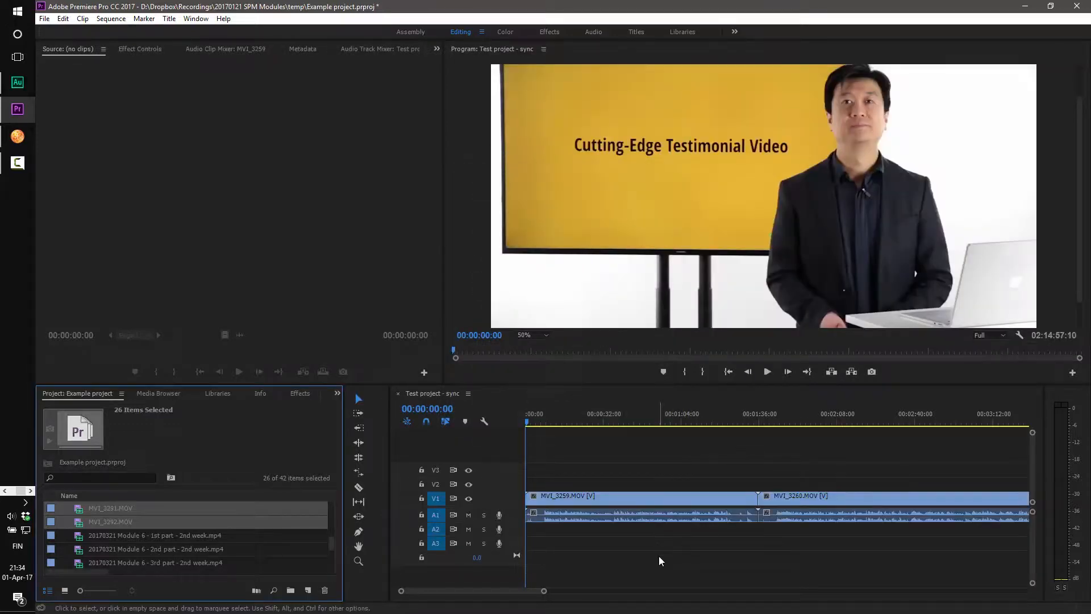
{"action": "left_click_drag", "start_coordinate": [543, 591], "coordinate": [1026, 591]}
- Lock tracks V1 and A1 and automate the nine Module 6 MP4 screen recordings to the sequence, sequentially in sort order with Overwrite Edit
{"action": "left_click", "coordinate": [203, 549]}
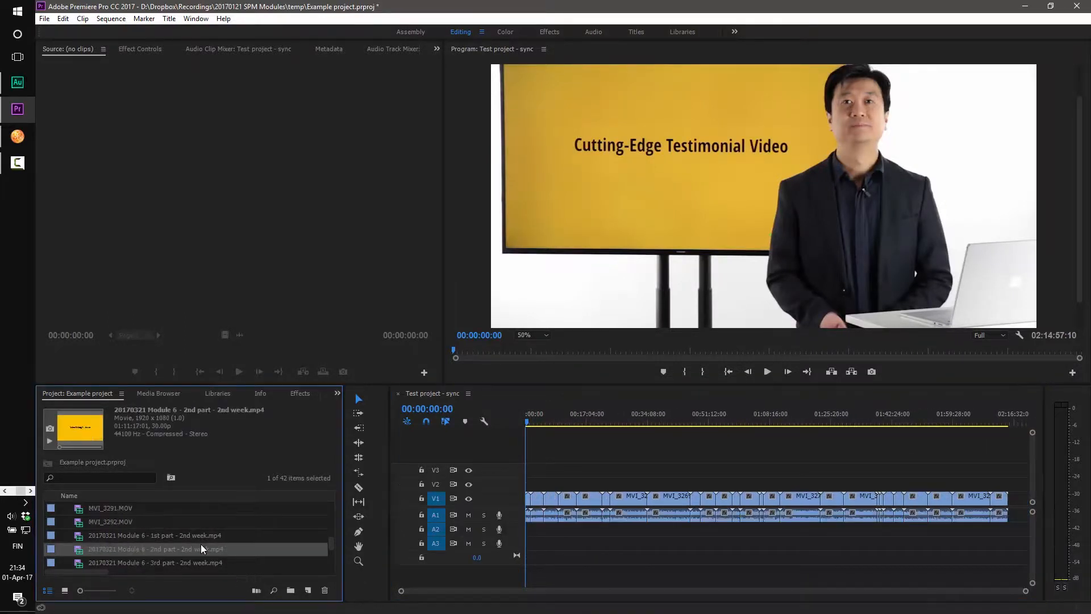
{"action": "left_click", "coordinate": [79, 536]}
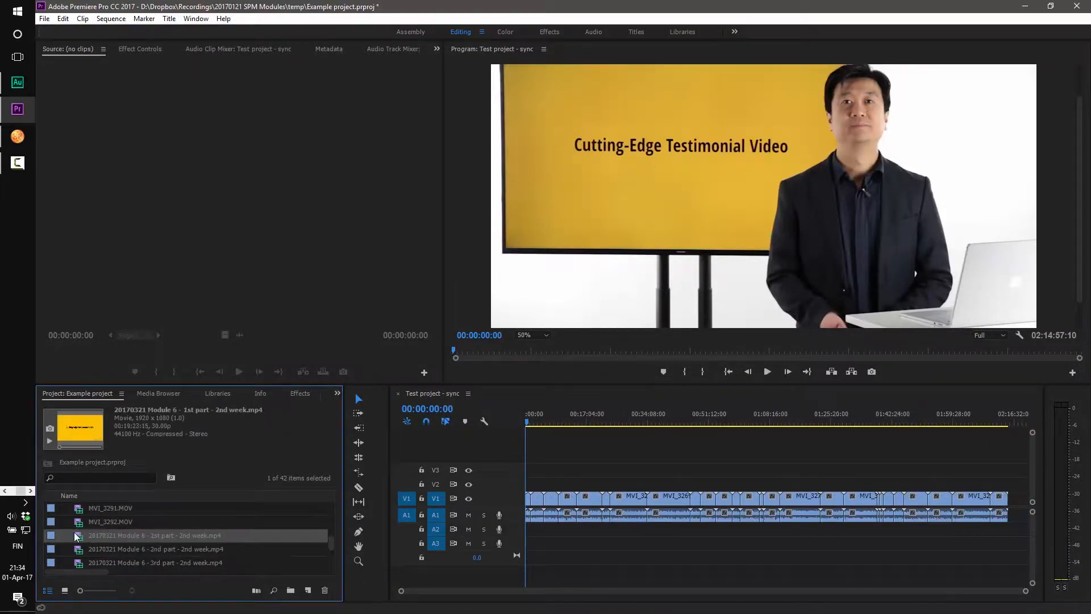
{"action": "left_click", "coordinate": [422, 498]}
{"action": "left_click", "coordinate": [423, 514]}
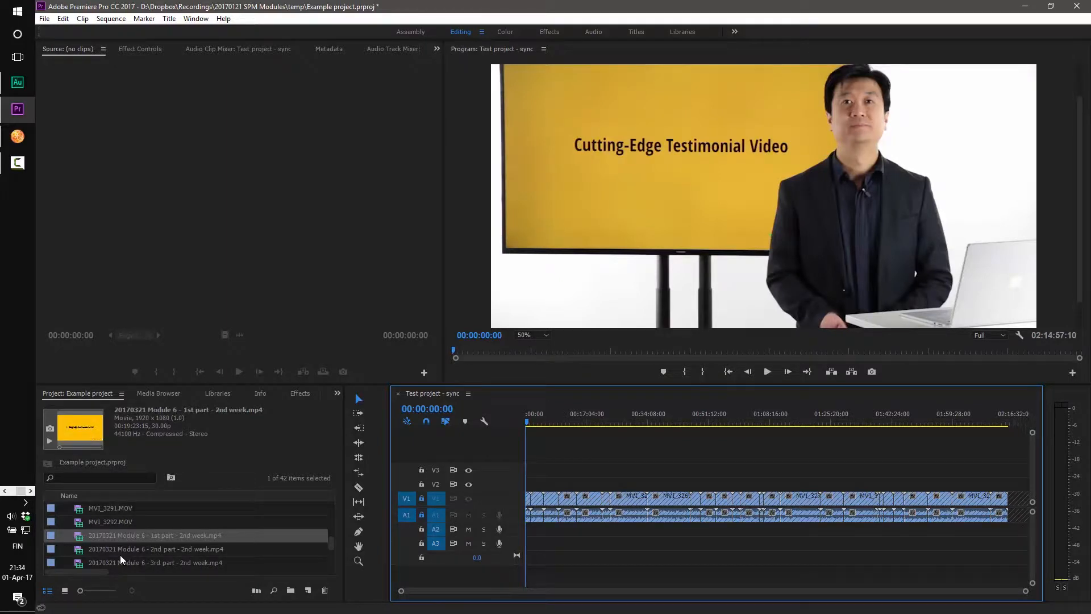
{"action": "scroll", "coordinate": [104, 544], "scroll_direction": "down", "scroll_amount": 3}
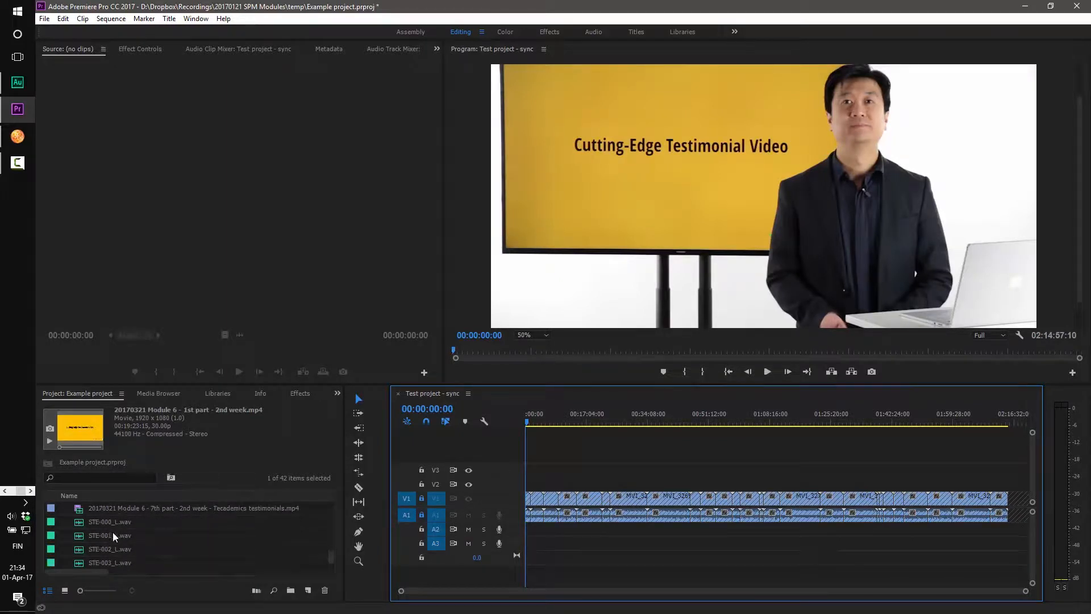
{"action": "scroll", "coordinate": [102, 537], "scroll_direction": "up", "scroll_amount": 1}
{"action": "left_click", "coordinate": [80, 532], "text": "shift"}
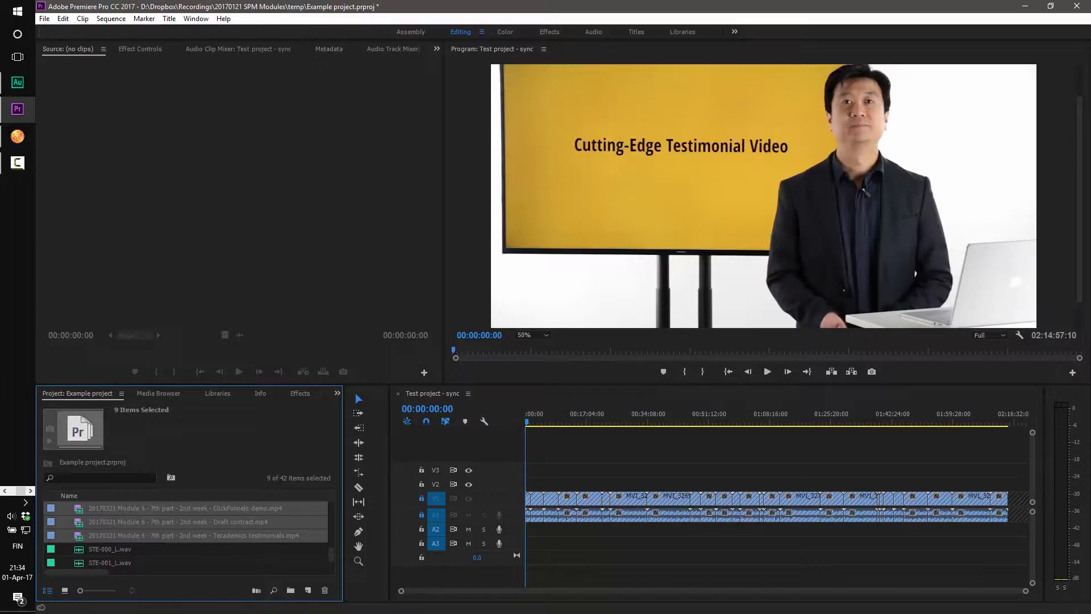
{"action": "left_click", "coordinate": [256, 590]}
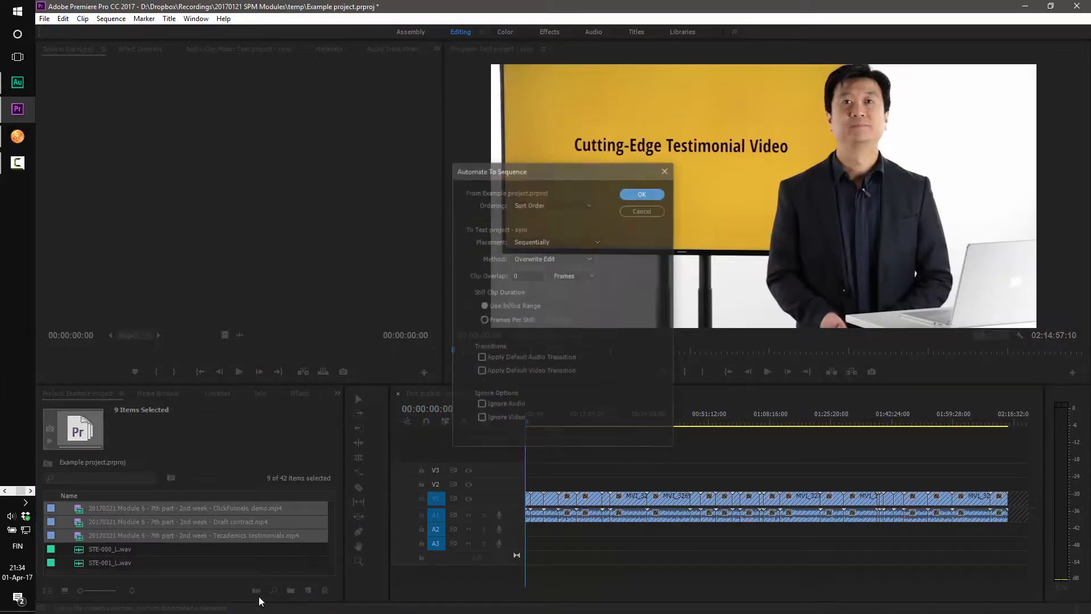
{"action": "left_click", "coordinate": [646, 189]}
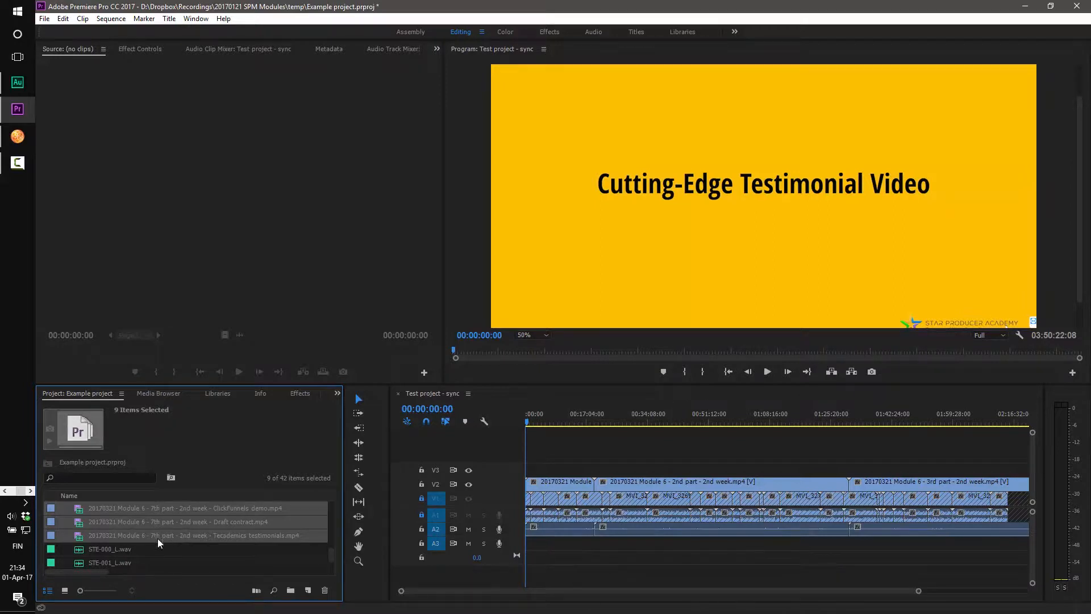
- Lock tracks A2 and V2 and automate the audio clips STE-000_L.wav through STE-005_L.wav to the sequence
{"action": "left_click", "coordinate": [80, 544]}
{"action": "left_click", "coordinate": [421, 528]}
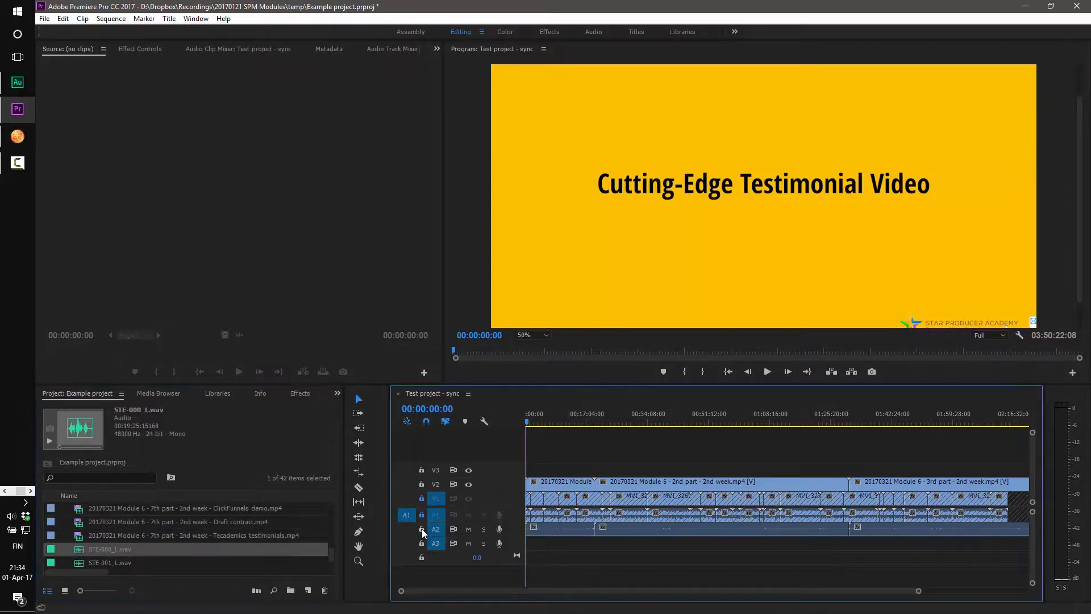
{"action": "left_click", "coordinate": [421, 484]}
{"action": "scroll", "coordinate": [80, 553], "scroll_direction": "down", "scroll_amount": 2}
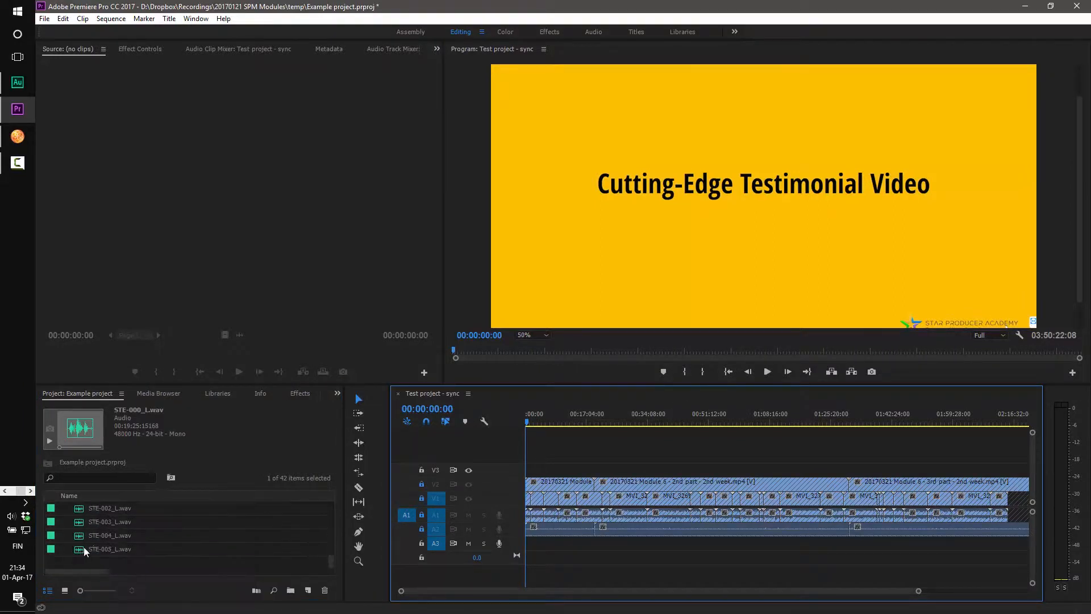
{"action": "left_click", "coordinate": [79, 550], "text": "shift"}
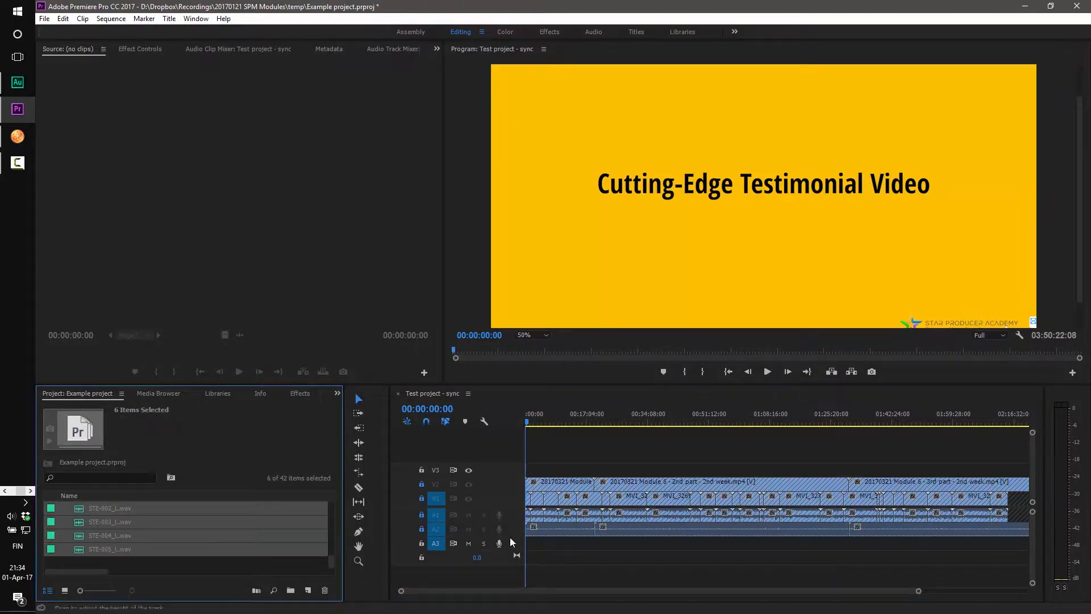
{"action": "left_click", "coordinate": [256, 590]}
{"action": "left_click", "coordinate": [643, 193]}
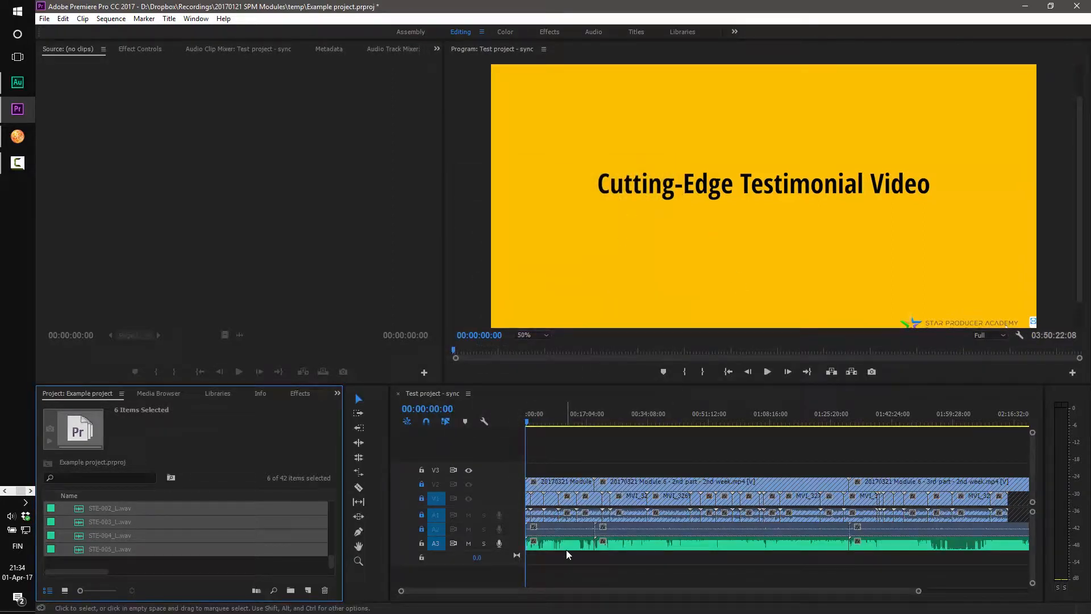
- Unlock video tracks V1 and V2 and audio tracks A1, A2 and A3 once all clips are placed
{"action": "left_click", "coordinate": [421, 543]}
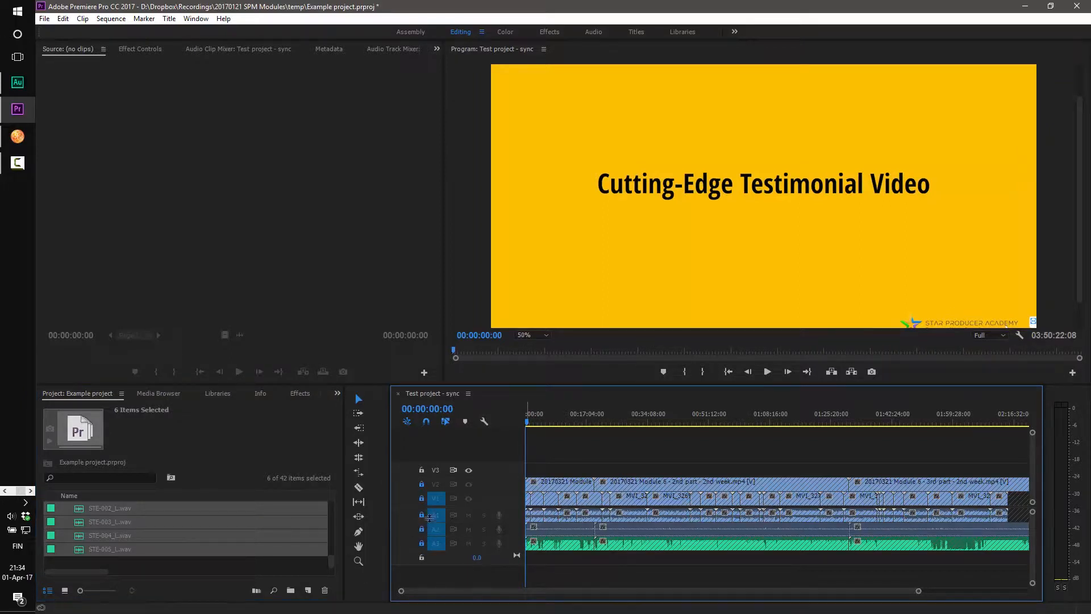
{"action": "left_click", "coordinate": [421, 484]}
{"action": "left_click", "coordinate": [421, 498]}
{"action": "left_click", "coordinate": [421, 515]}
{"action": "left_click", "coordinate": [421, 529]}
{"action": "left_click", "coordinate": [421, 543]}
- Solo track A3, listen to a short section of its recorder audio at about 00:06:41, and turn the solo off
{"action": "scroll", "coordinate": [536, 526], "scroll_direction": "up", "scroll_amount": 9}
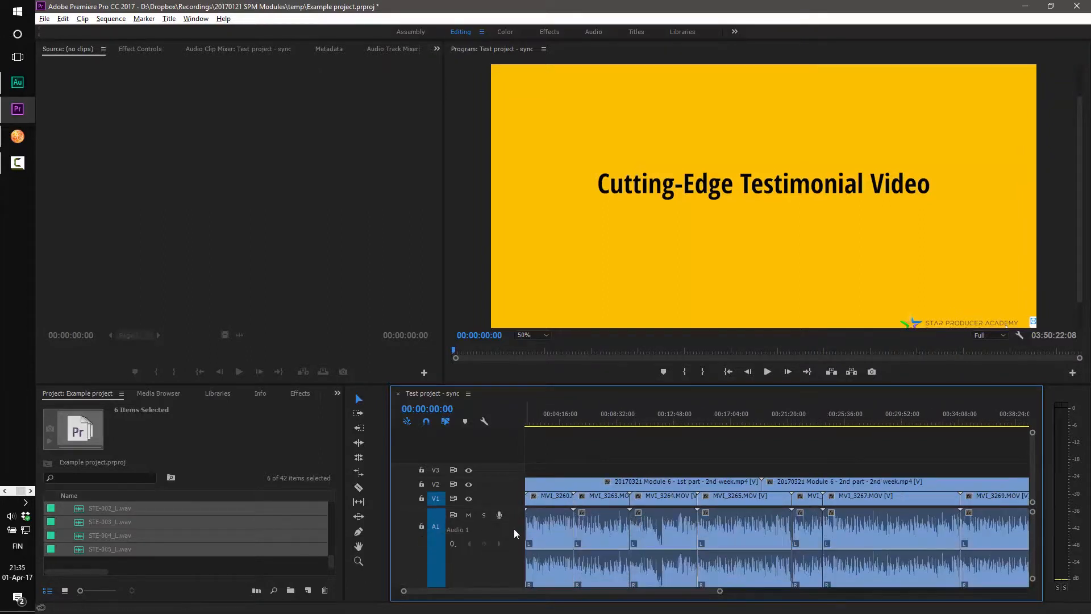
{"action": "scroll", "coordinate": [584, 549], "scroll_direction": "down", "scroll_amount": 1}
{"action": "scroll", "coordinate": [586, 549], "scroll_direction": "down", "scroll_amount": 1}
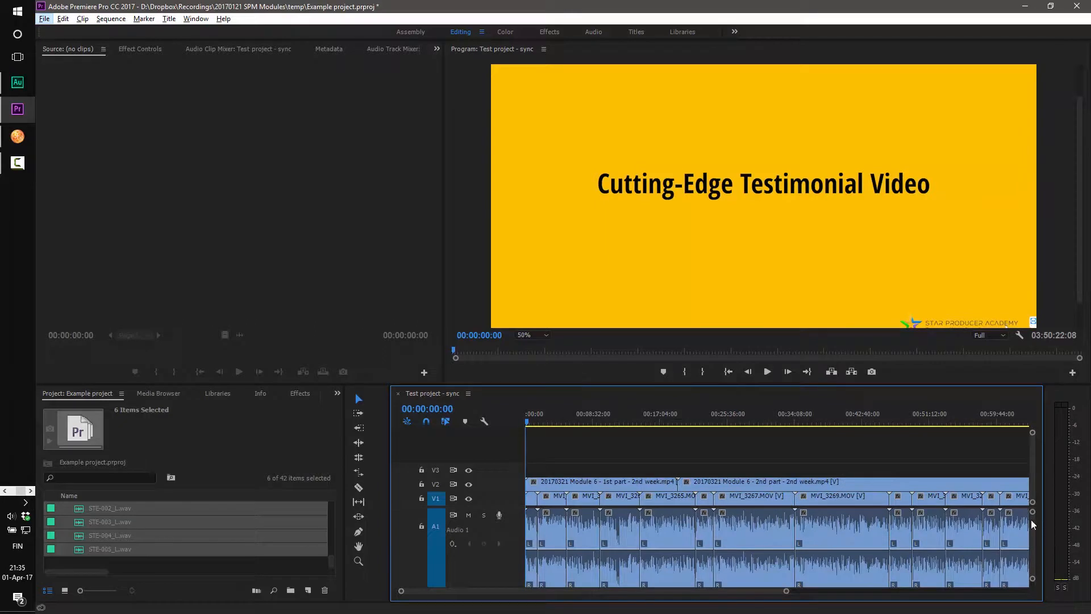
{"action": "mouse_move", "coordinate": [1032, 520]}
{"action": "left_mouse_down"}
{"action": "mouse_move", "coordinate": [1034, 539]}
{"action": "mouse_move", "coordinate": [1028, 526]}
{"action": "left_mouse_up"}
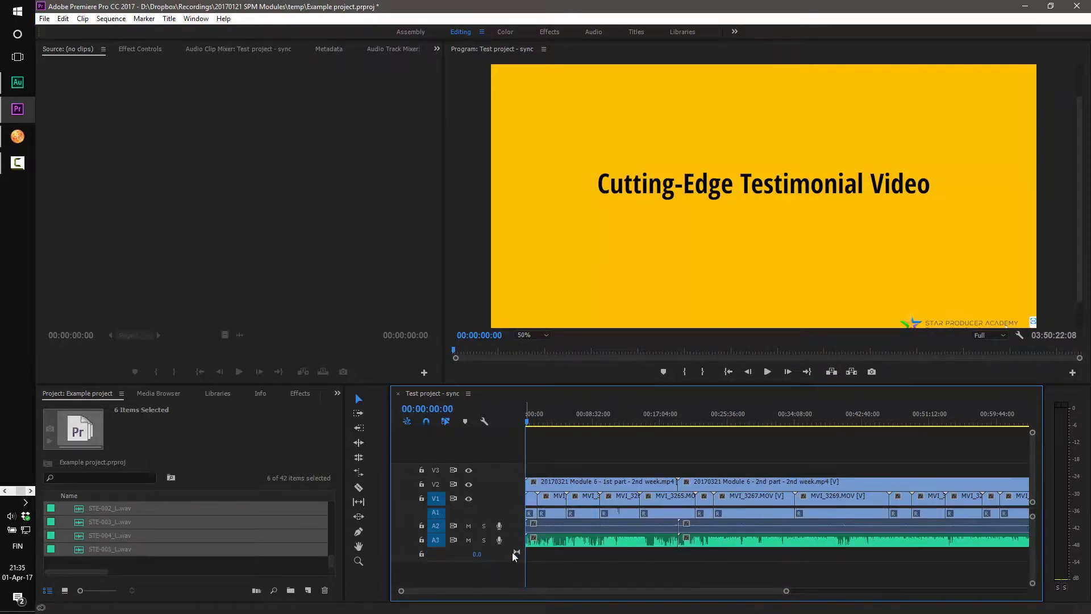
{"action": "left_click", "coordinate": [483, 540]}
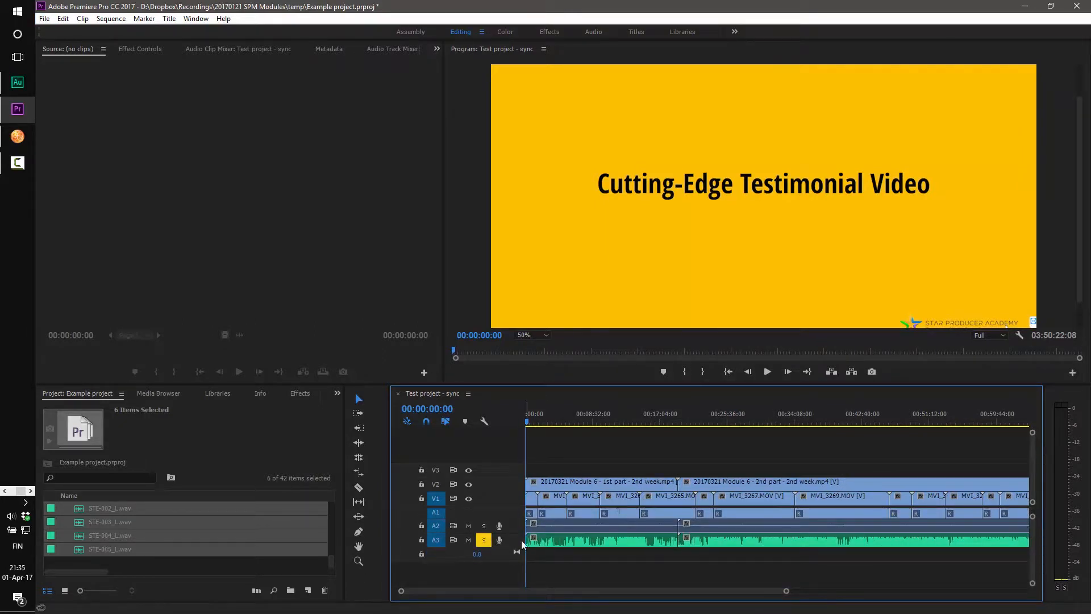
{"action": "left_click", "coordinate": [572, 421]}
{"action": "left_click", "coordinate": [576, 421]}
{"action": "key", "text": "space"}
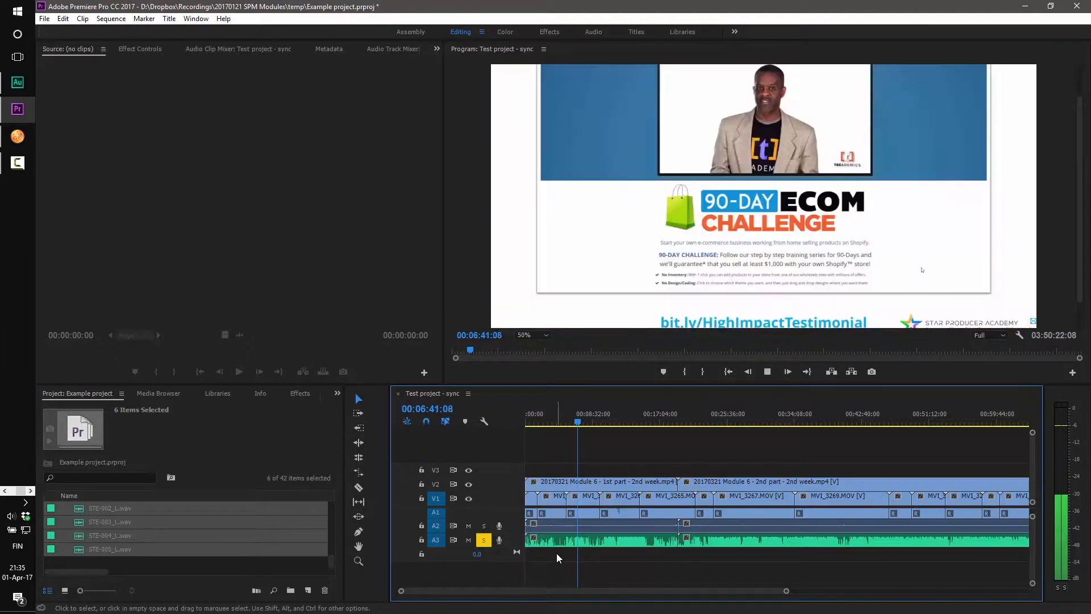
{"action": "key", "text": "space"}
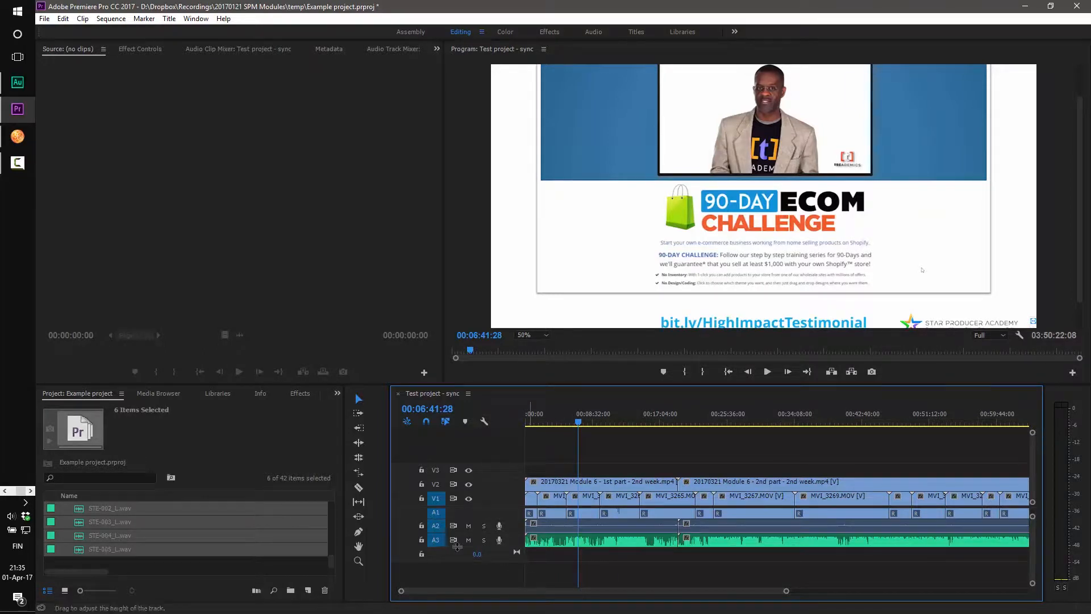
- Increase the heights of audio tracks A3 and A2 to enlarge their waveforms
{"action": "left_click_drag", "start_coordinate": [454, 557], "coordinate": [455, 576]}
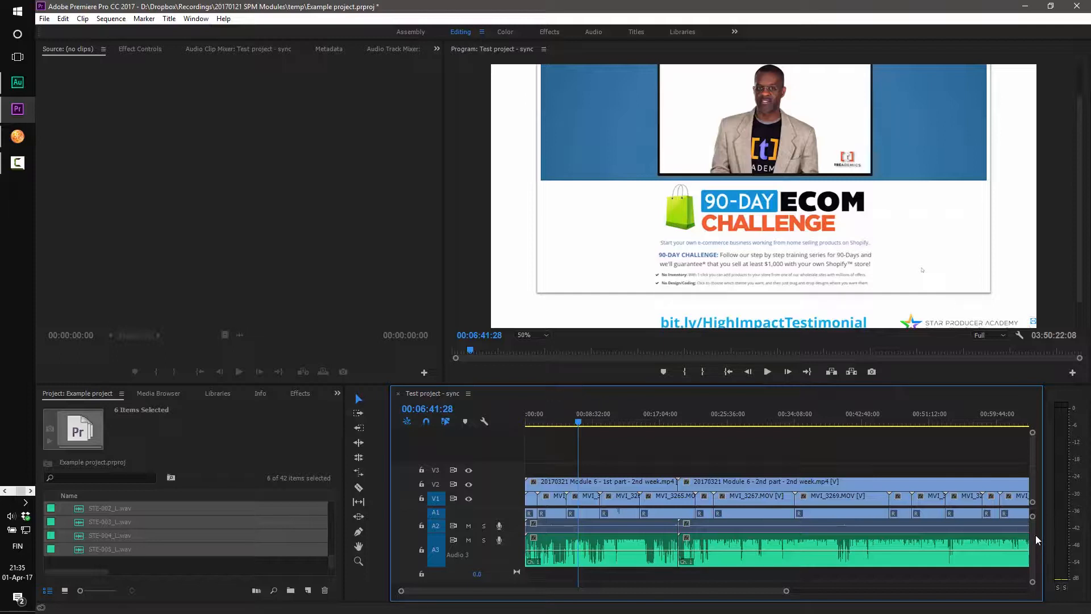
{"action": "scroll", "coordinate": [1034, 531], "scroll_direction": "up", "scroll_amount": 2}
{"action": "scroll", "coordinate": [1034, 534], "scroll_direction": "down", "scroll_amount": 2}
{"action": "scroll", "coordinate": [1033, 531], "scroll_direction": "up", "scroll_amount": 2}
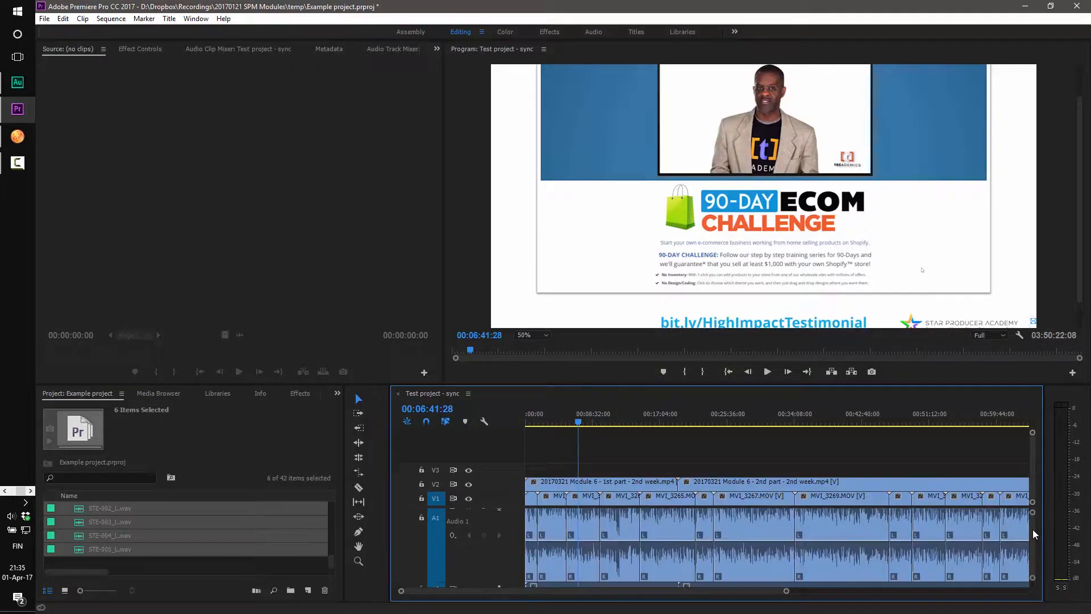
{"action": "left_click_drag", "start_coordinate": [1032, 529], "coordinate": [1032, 533]}
{"action": "scroll", "coordinate": [1031, 533], "scroll_direction": "down", "scroll_amount": 1}
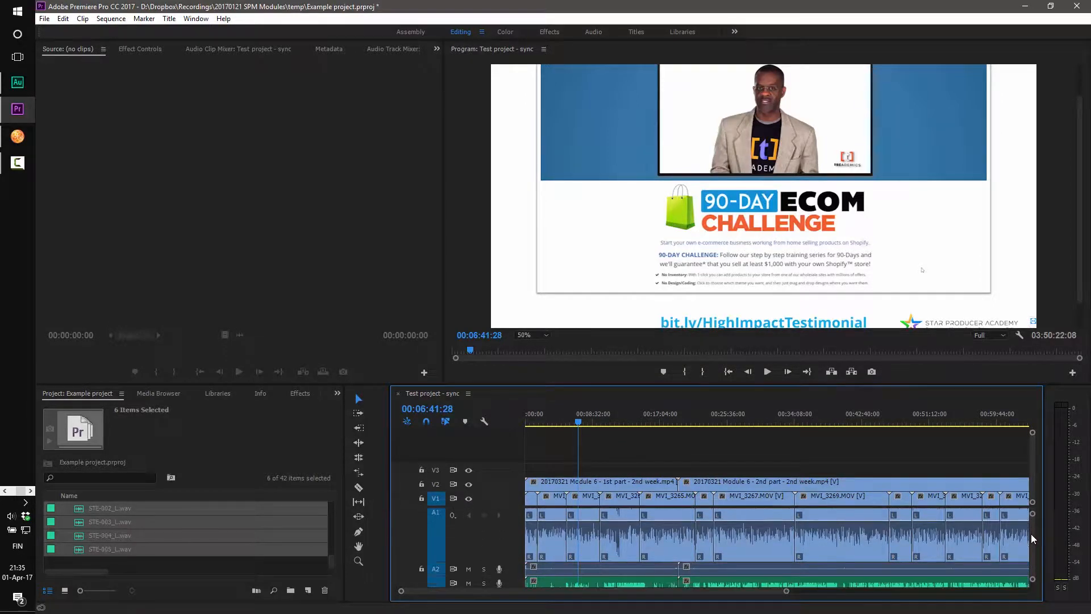
{"action": "scroll", "coordinate": [1032, 537], "scroll_direction": "down", "scroll_amount": 2}
{"action": "left_click_drag", "start_coordinate": [1030, 543], "coordinate": [1034, 538]}
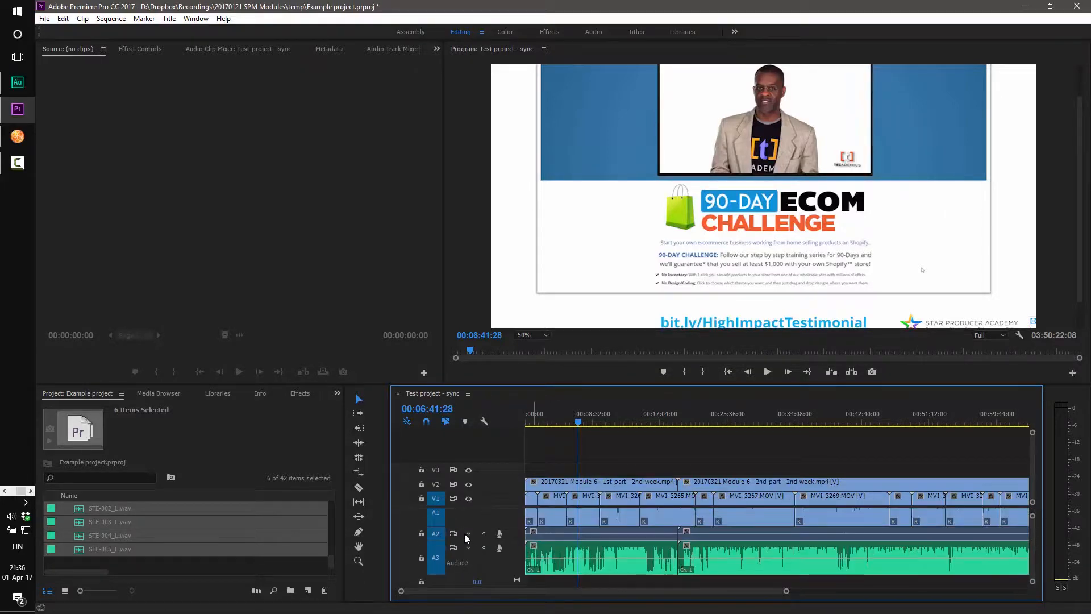
{"action": "left_click_drag", "start_coordinate": [464, 541], "coordinate": [466, 552]}
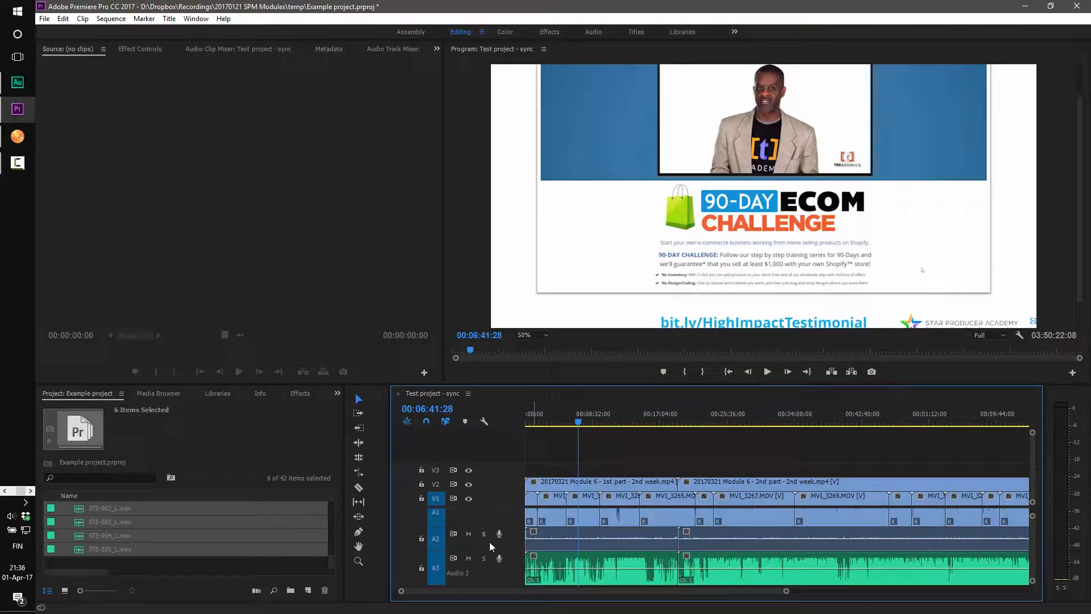
- Solo track A2, listen to the screen-recording audio from the playhead, and turn the solo off
{"action": "left_click", "coordinate": [483, 533]}
{"action": "left_click", "coordinate": [767, 371]}
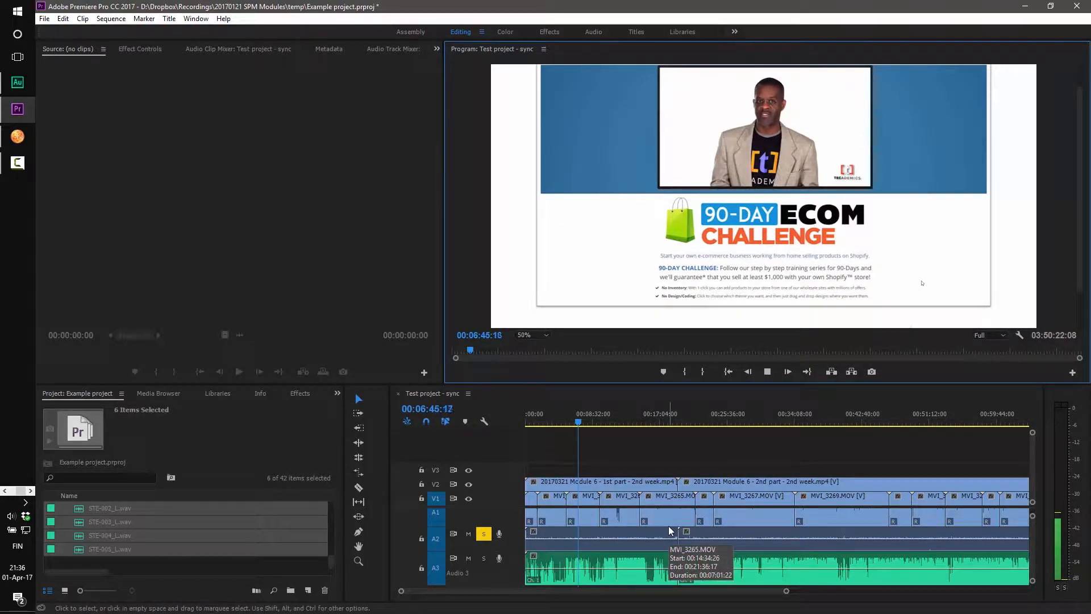
{"action": "key", "text": "space"}
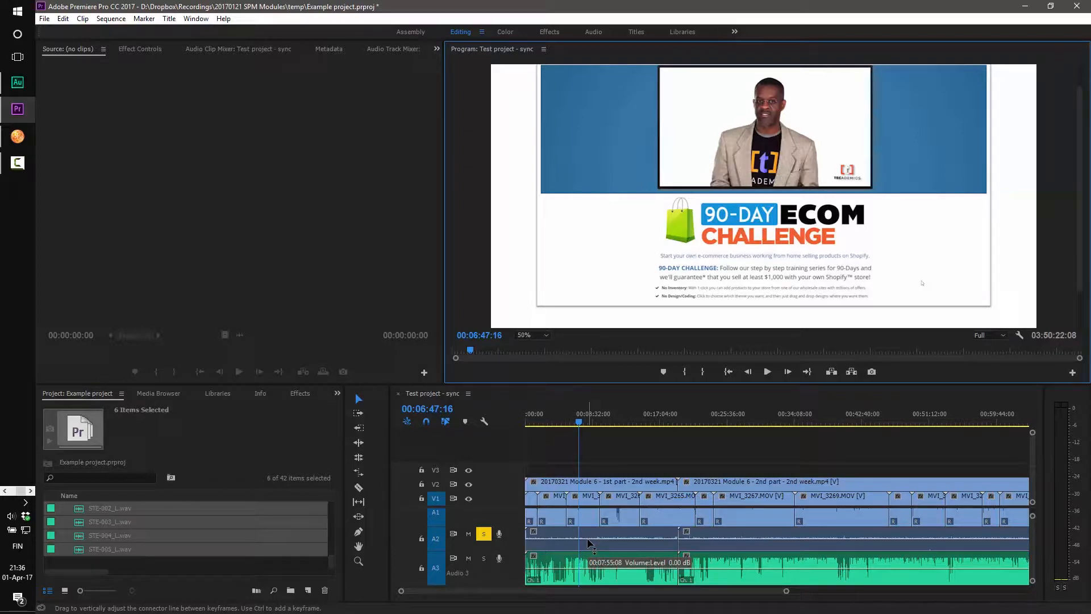
{"action": "left_click", "coordinate": [483, 534]}
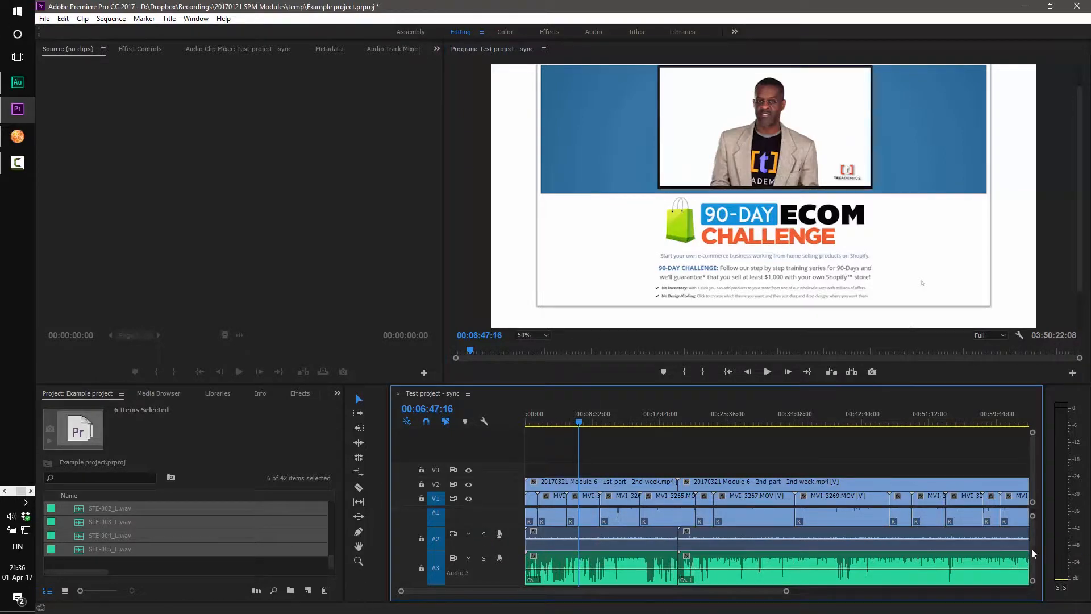
- Solo track A1, listen to the camera audio, compare its waveform with A2 and A3, and turn the solo off
{"action": "left_click_drag", "start_coordinate": [1031, 549], "coordinate": [1029, 541]}
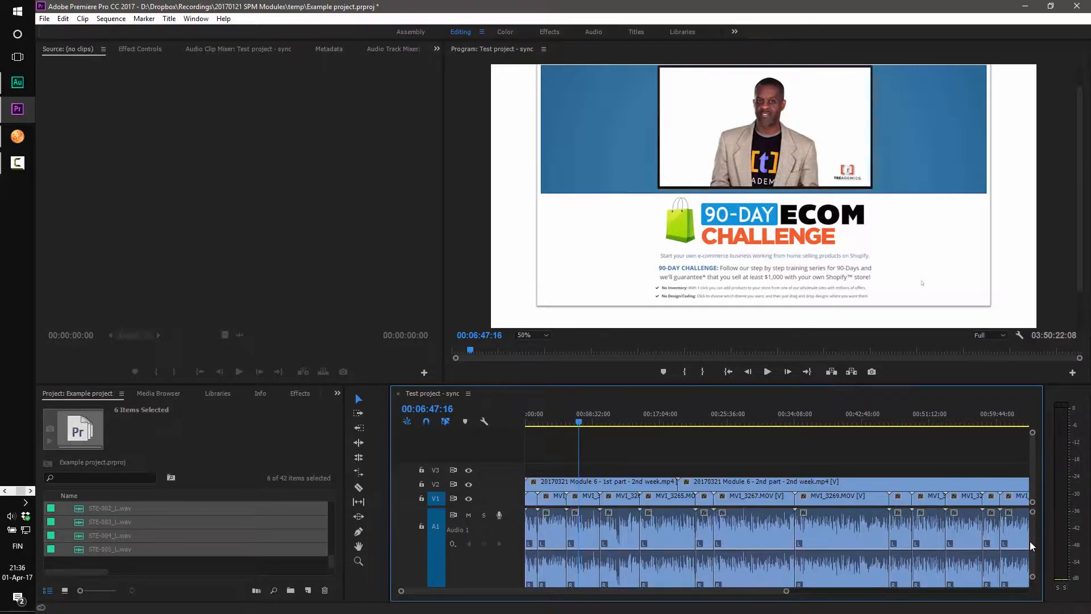
{"action": "left_click", "coordinate": [484, 516]}
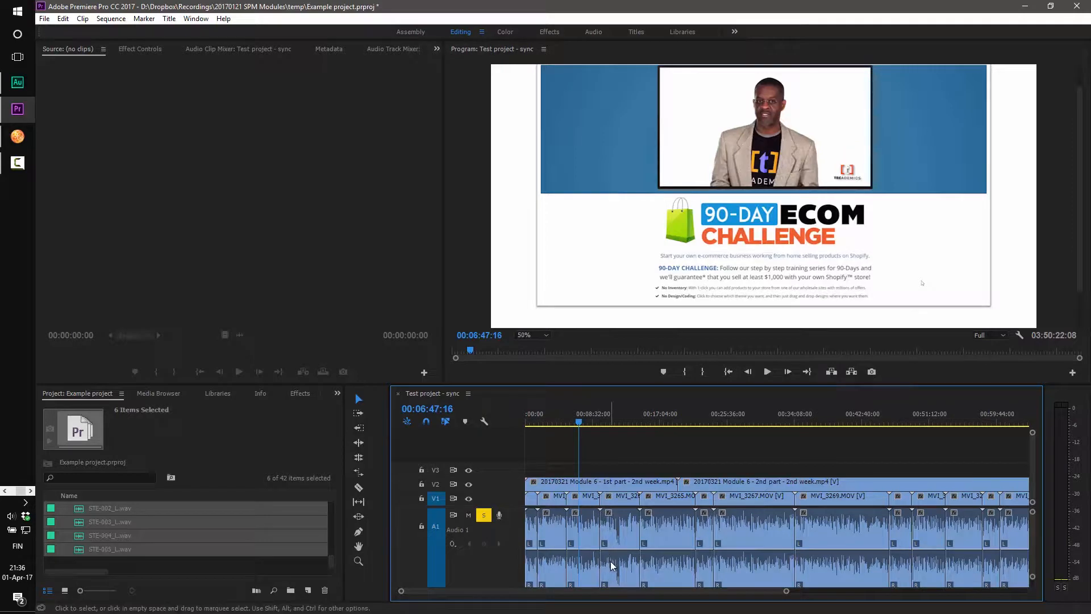
{"action": "key", "text": "space"}
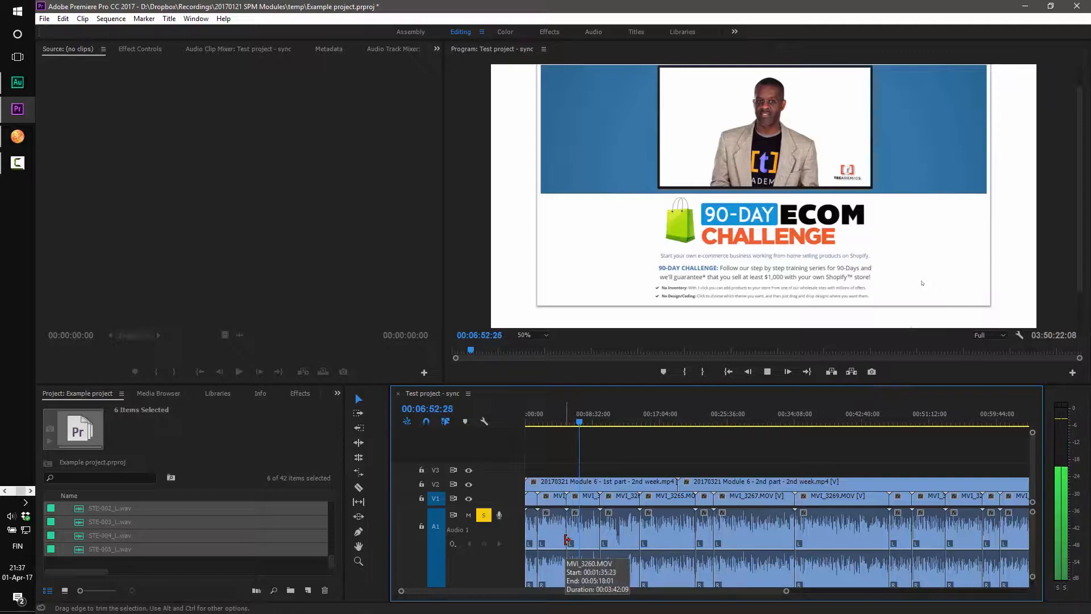
{"action": "key", "text": "space"}
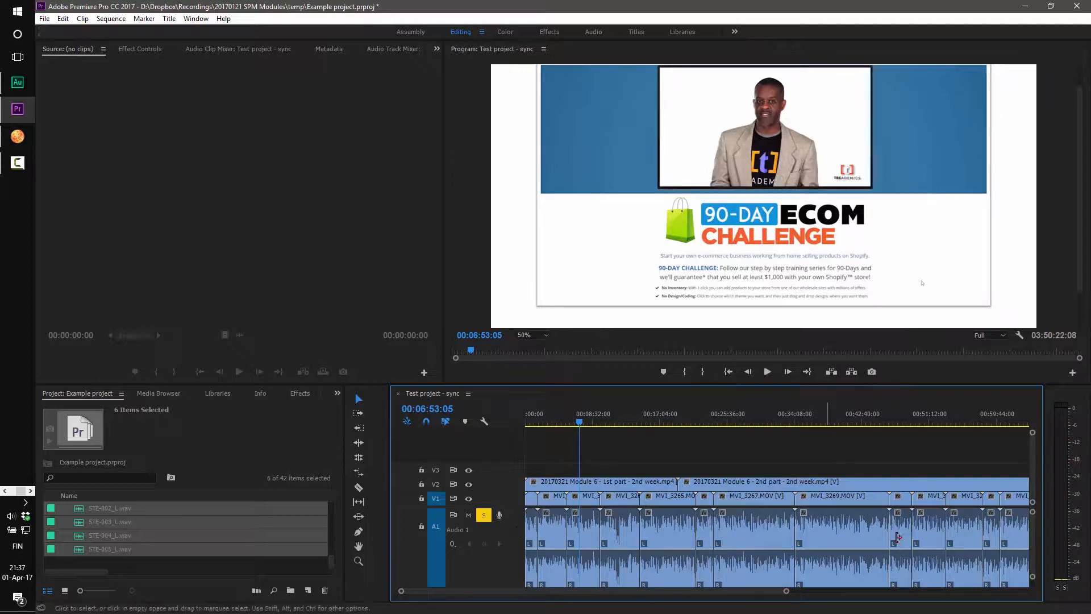
{"action": "scroll", "coordinate": [1035, 526], "scroll_direction": "down", "scroll_amount": 4}
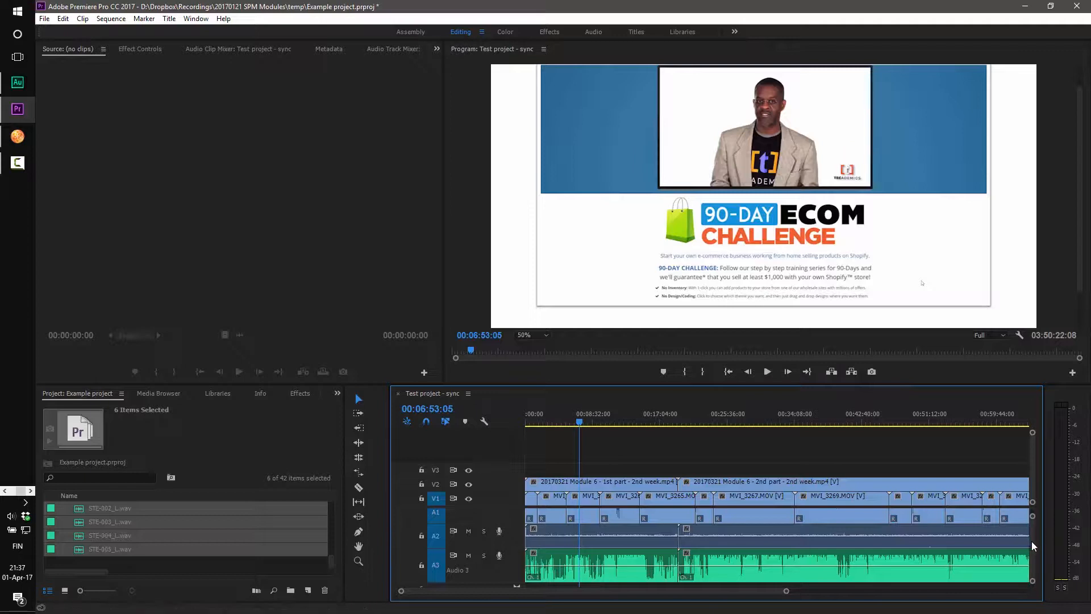
{"action": "scroll", "coordinate": [1032, 541], "scroll_direction": "up", "scroll_amount": 4}
{"action": "scroll", "coordinate": [1034, 534], "scroll_direction": "up", "scroll_amount": 1}
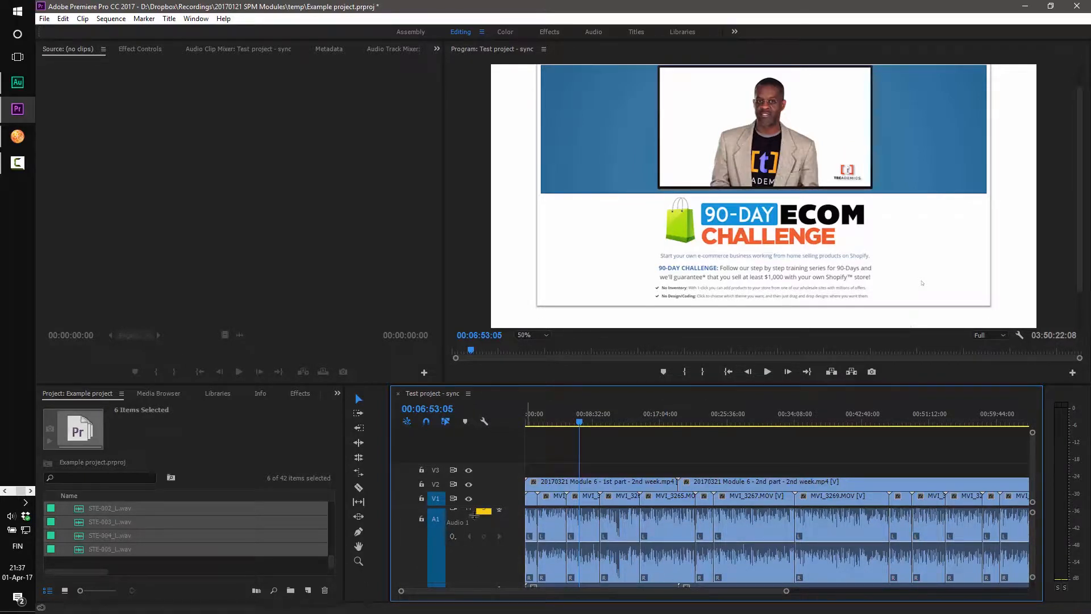
{"action": "scroll", "coordinate": [1035, 549], "scroll_direction": "up", "scroll_amount": 1}
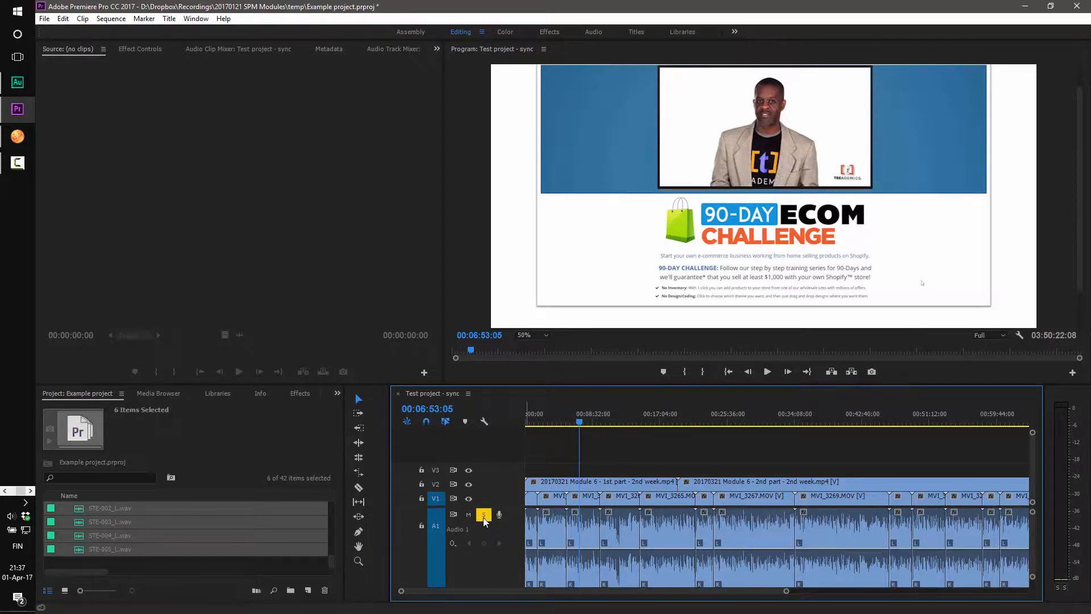
{"action": "left_click", "coordinate": [483, 516]}
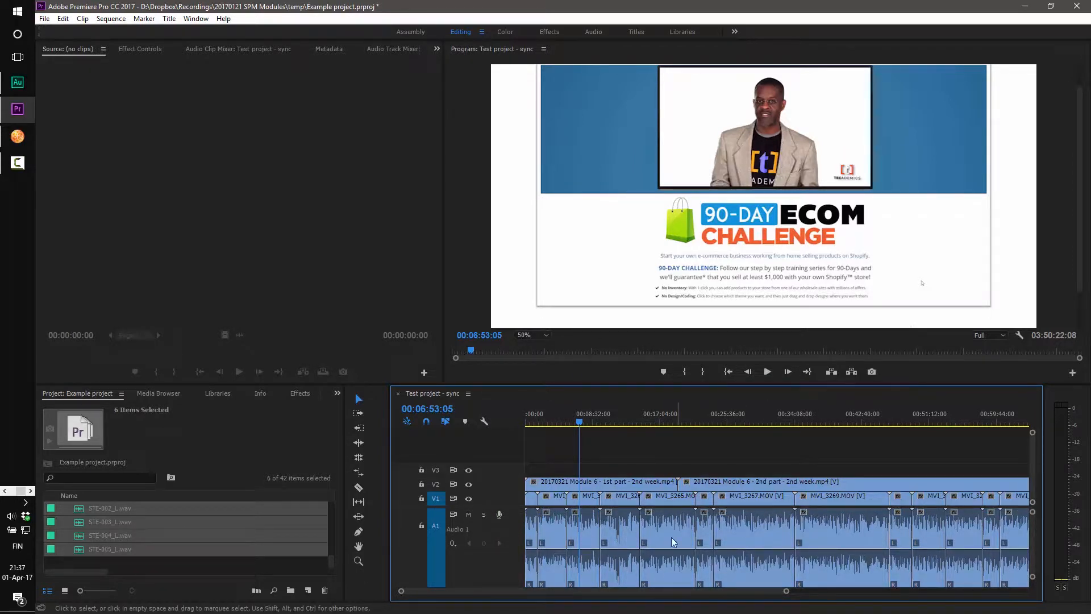
{"action": "scroll", "coordinate": [1034, 533], "scroll_direction": "down", "scroll_amount": 4}
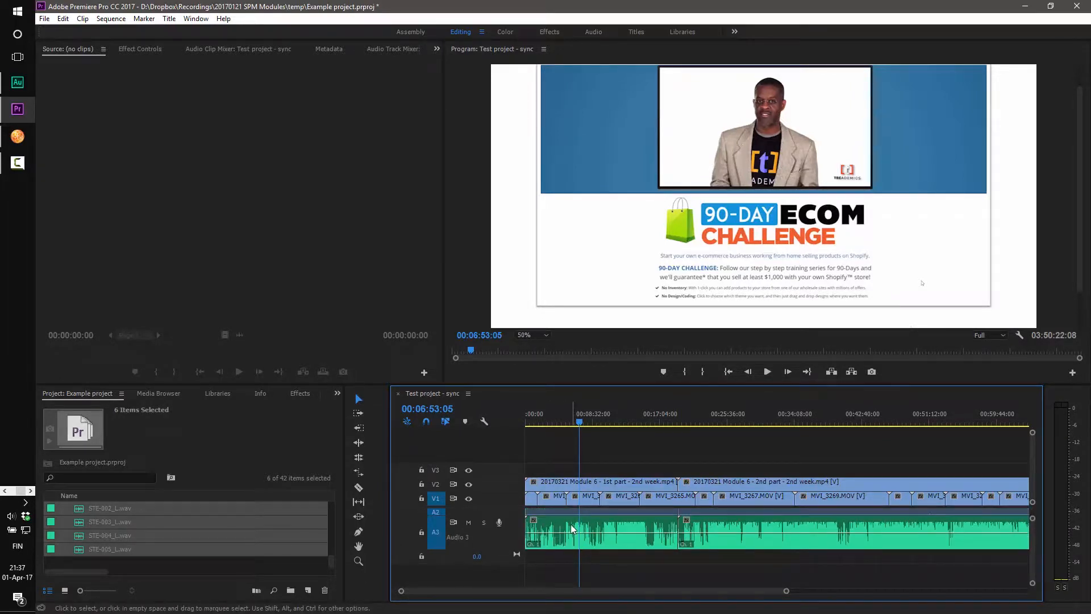
- Export the Test project - sync sequence as Final Cut Pro XML, replacing Test project - for sync.xml in the temp folder
{"action": "scroll", "coordinate": [1035, 550], "scroll_direction": "up", "scroll_amount": 4}
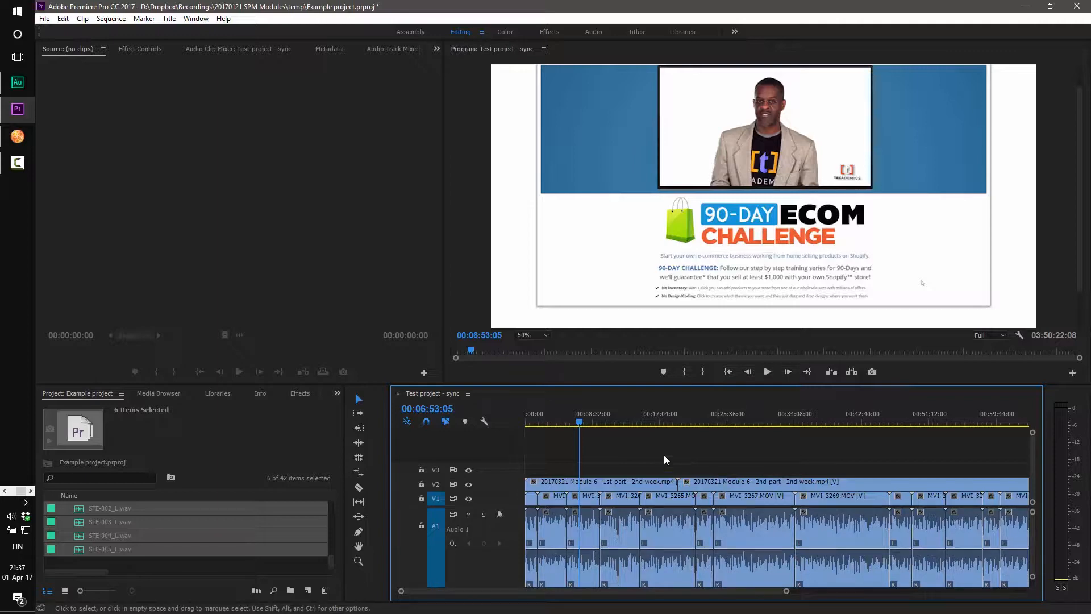
{"action": "left_click", "coordinate": [152, 557]}
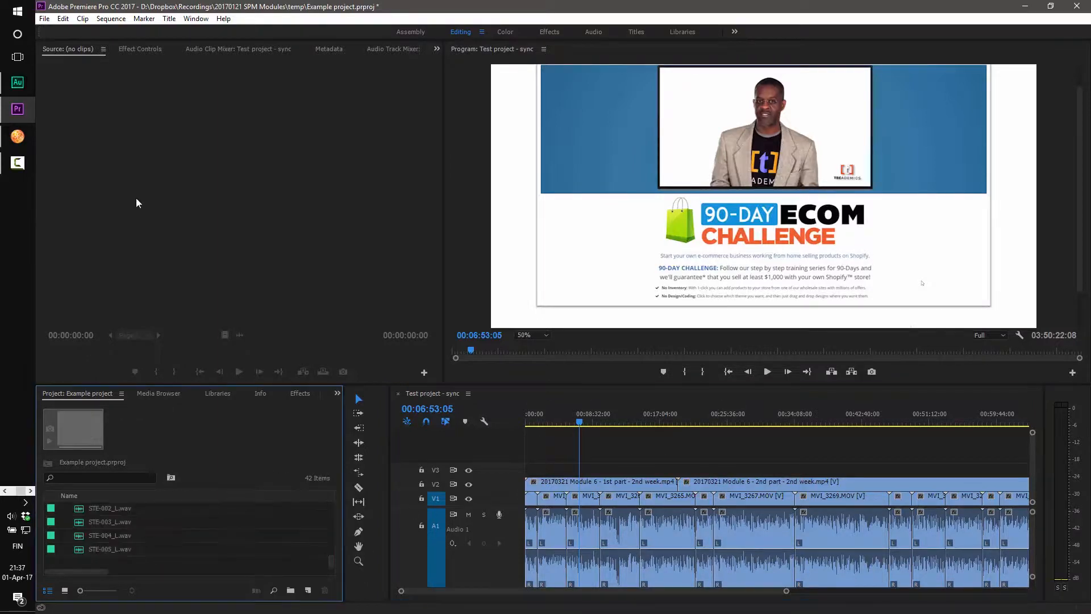
{"action": "left_click", "coordinate": [44, 19]}
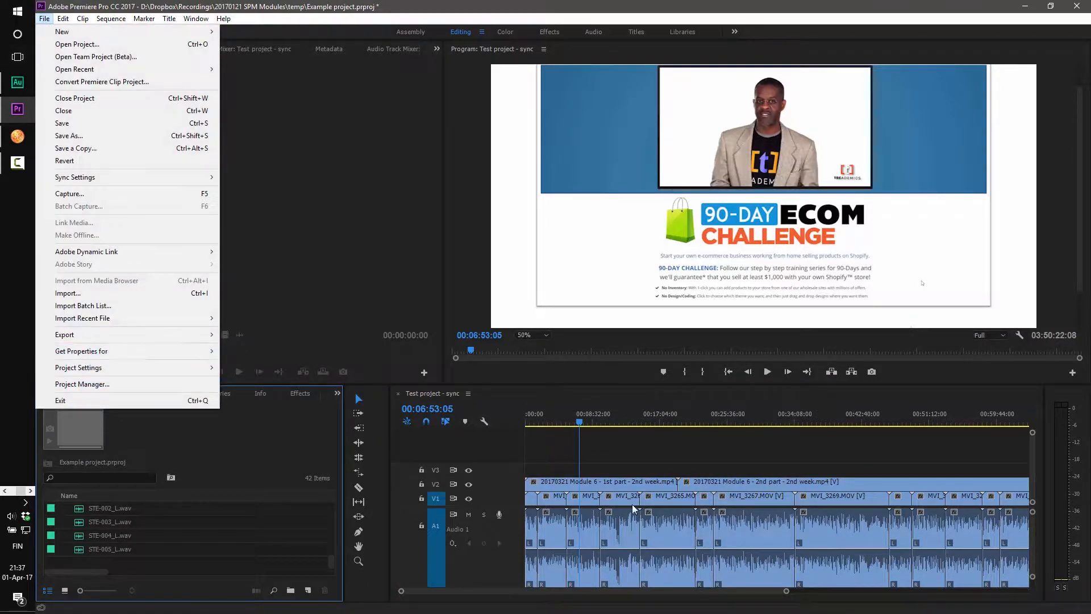
{"action": "left_click", "coordinate": [600, 456]}
{"action": "left_click", "coordinate": [44, 19]}
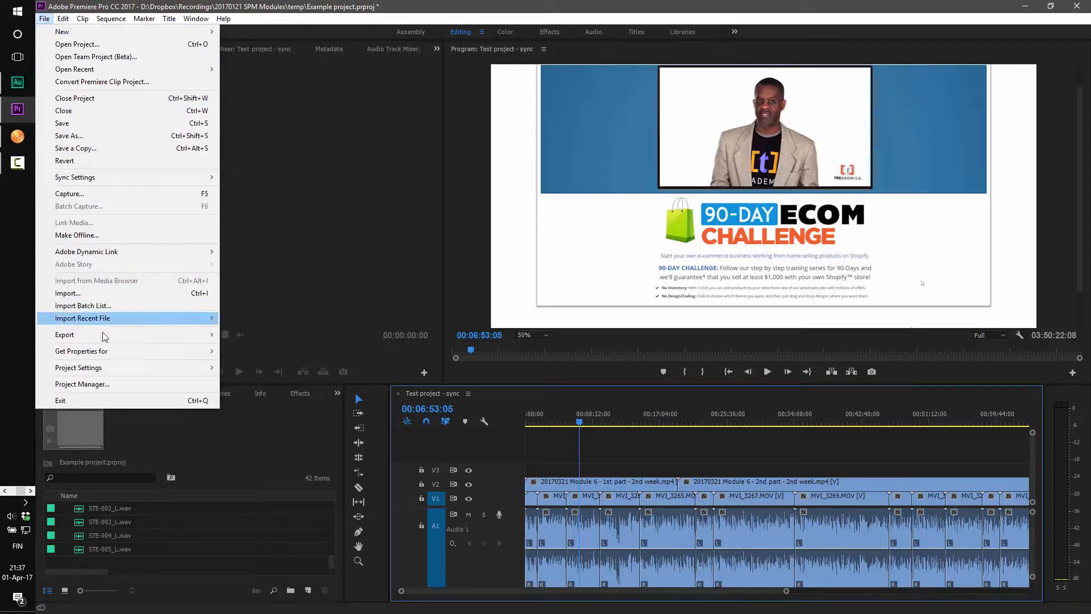
{"action": "mouse_move", "coordinate": [84, 335]}
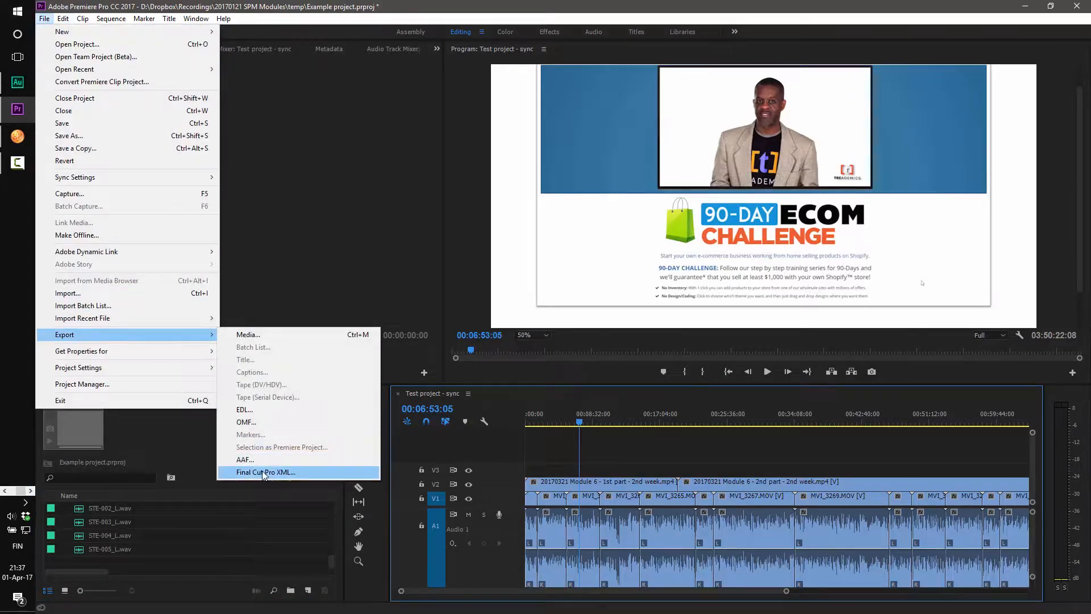
{"action": "left_click", "coordinate": [287, 472]}
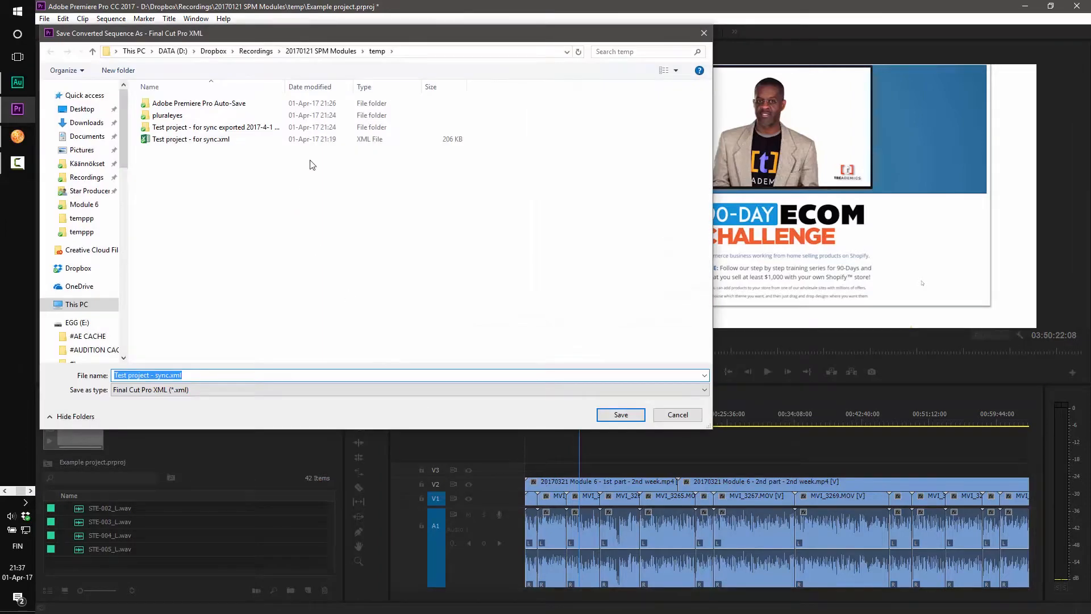
{"action": "left_click", "coordinate": [177, 141]}
{"action": "double_click", "coordinate": [177, 141]}
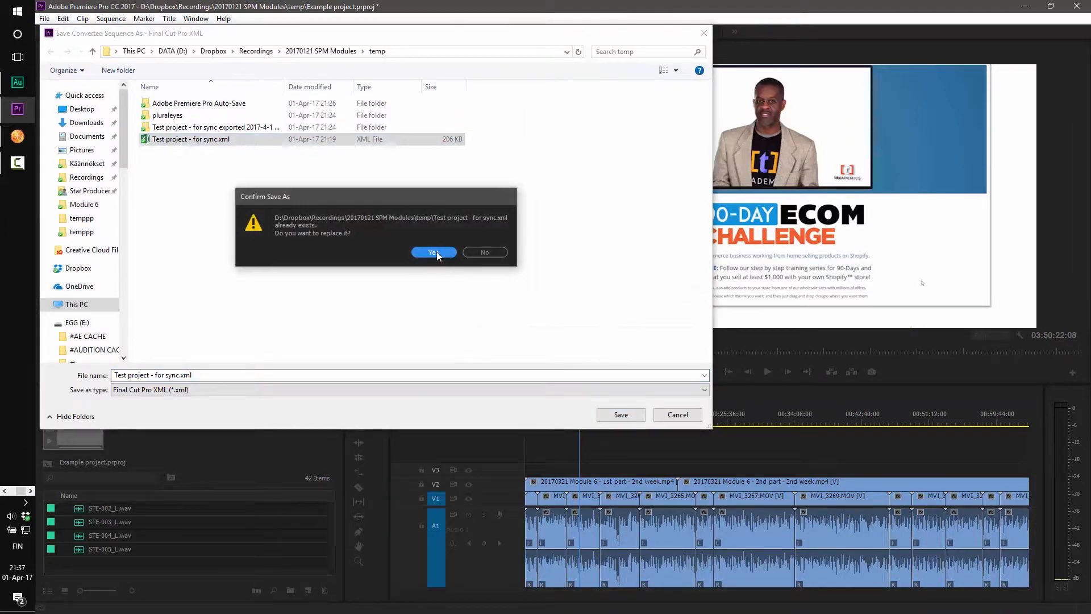
{"action": "left_click", "coordinate": [438, 250]}
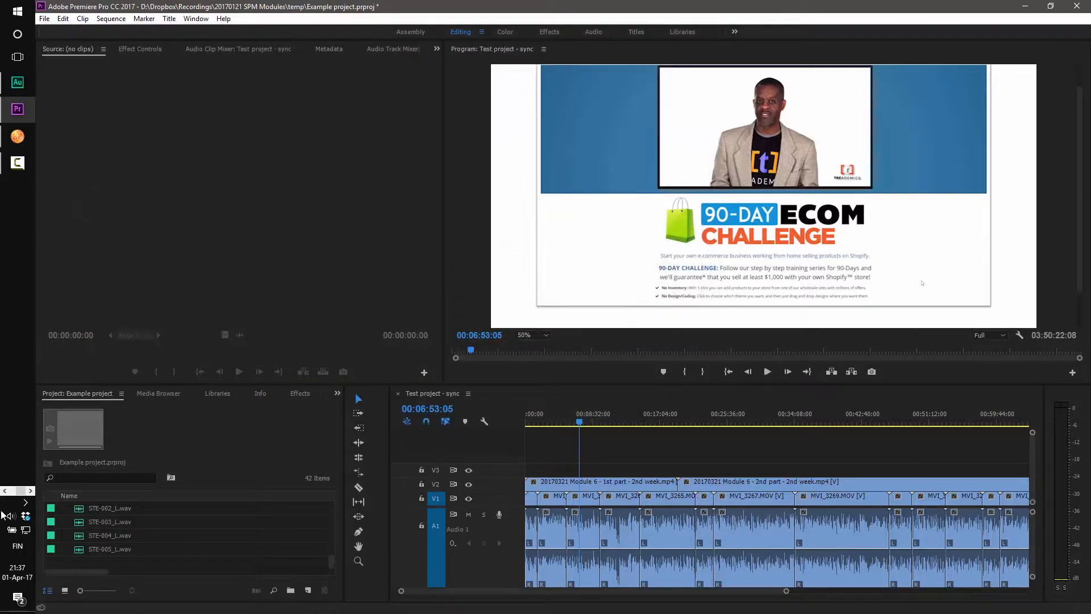
- In File Explorer, open the temp folder inside 20170121 SPM Modules and delete the old "Test project - for sync exported" folder
{"action": "left_click", "coordinate": [3, 493]}
{"action": "left_click", "coordinate": [17, 243]}
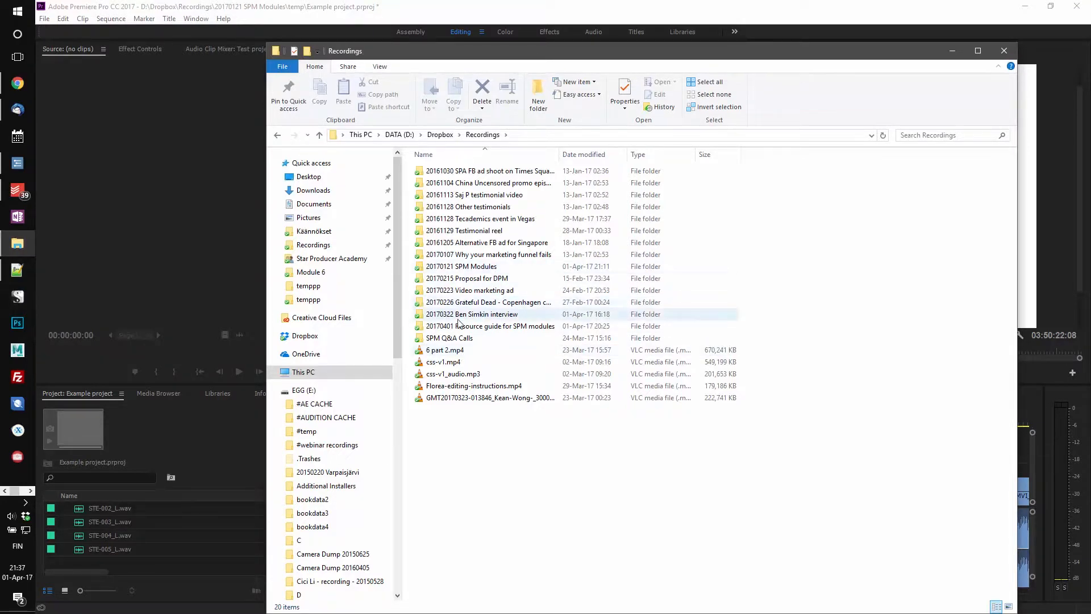
{"action": "double_click", "coordinate": [459, 267]}
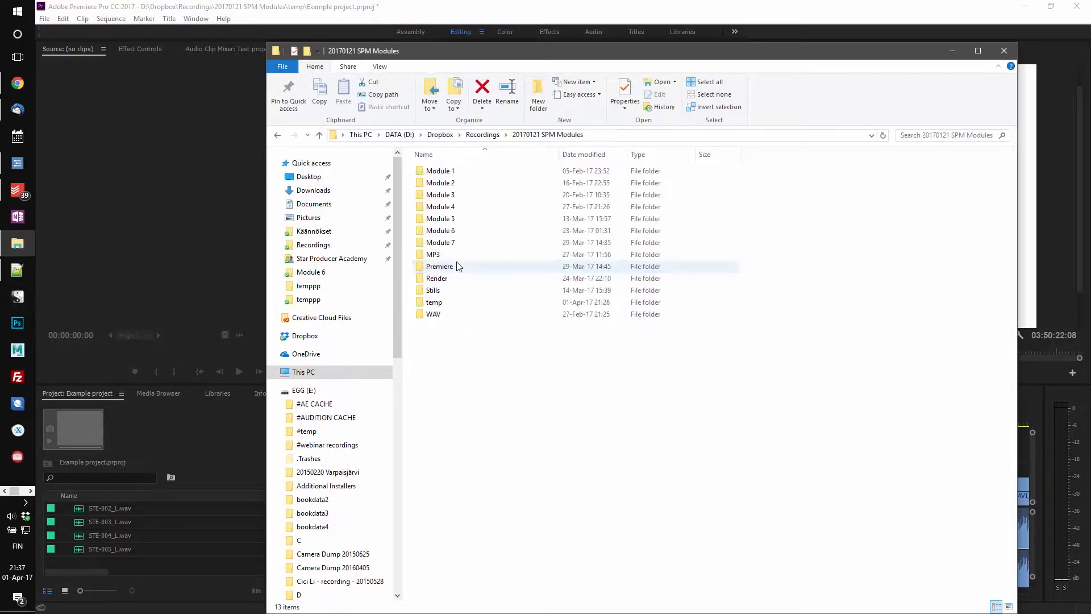
{"action": "double_click", "coordinate": [448, 302]}
{"action": "left_click", "coordinate": [495, 196]}
{"action": "right_click", "coordinate": [495, 196]}
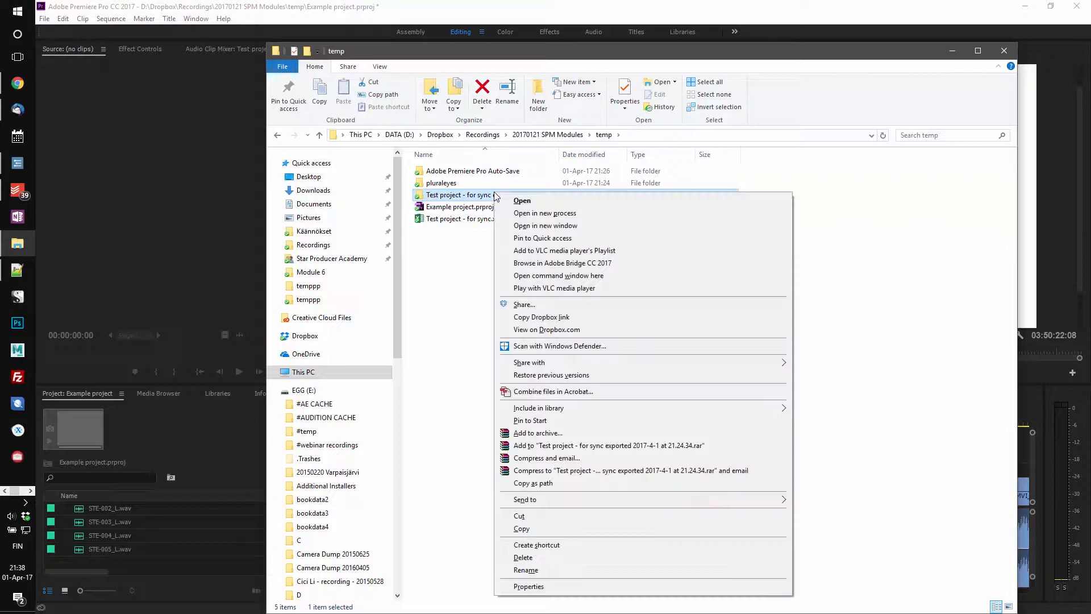
{"action": "left_click", "coordinate": [547, 557]}
{"action": "left_click", "coordinate": [608, 359]}
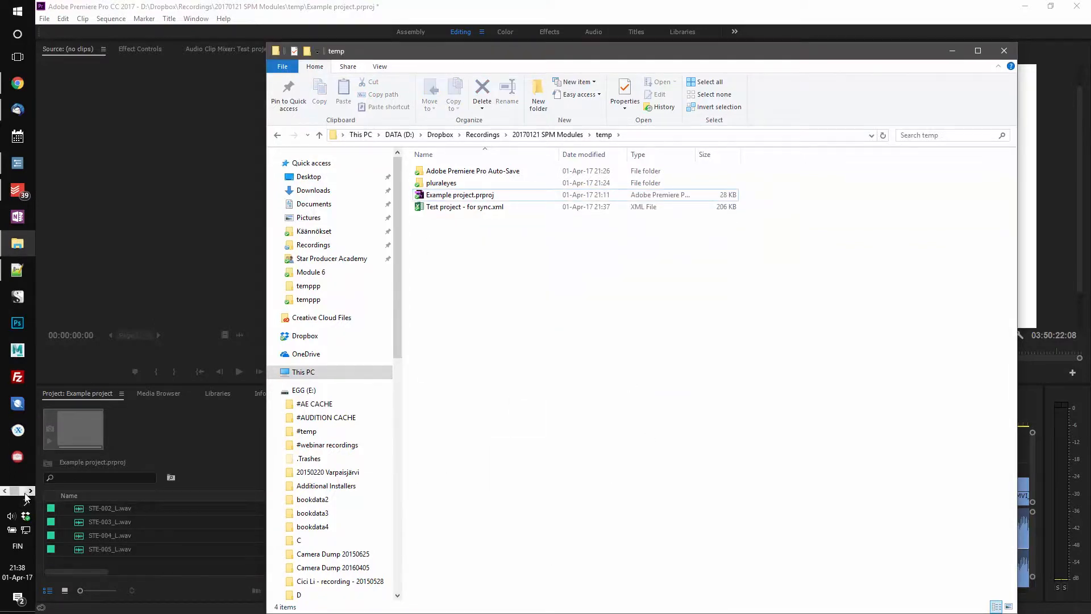
- Launch PluralEyes and move its window slightly up so that it is fully visible
{"action": "left_click", "coordinate": [2, 4]}
{"action": "type", "text": "plur"}
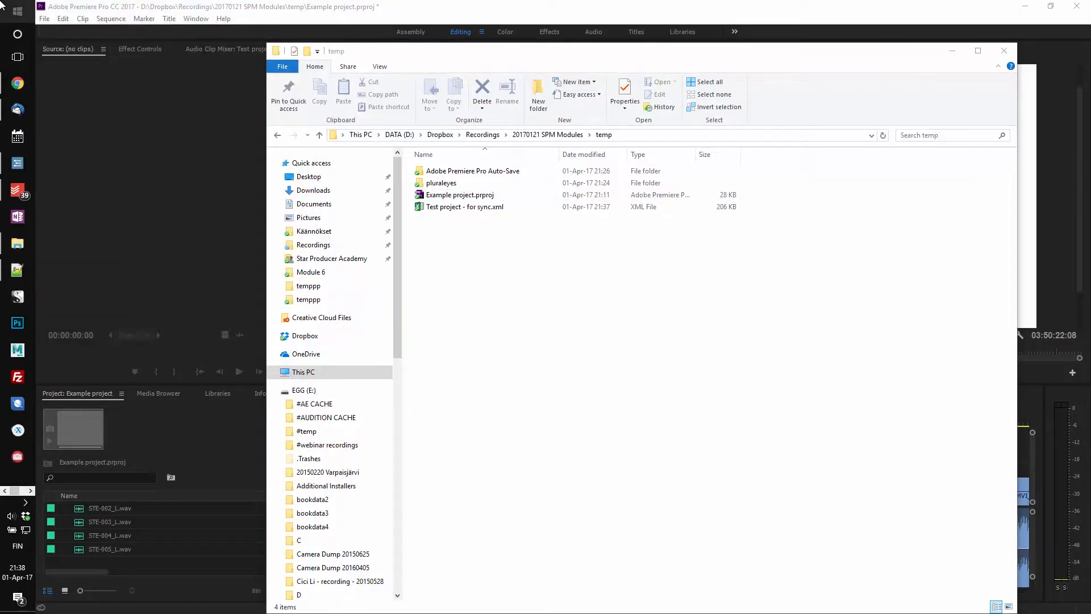
{"action": "key", "text": "Return"}
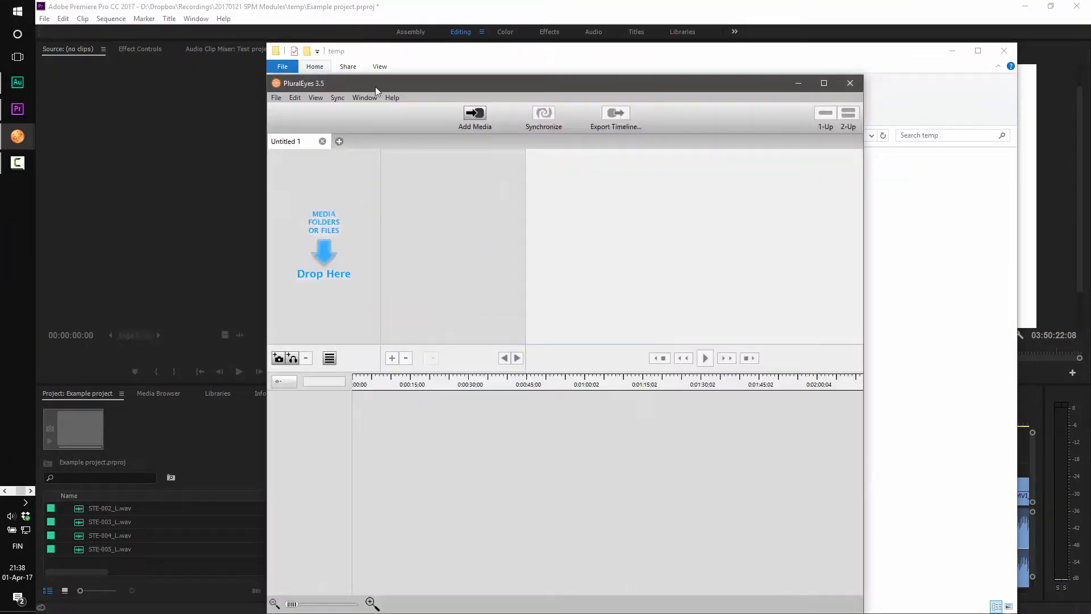
{"action": "left_click_drag", "start_coordinate": [434, 91], "coordinate": [450, 55]}
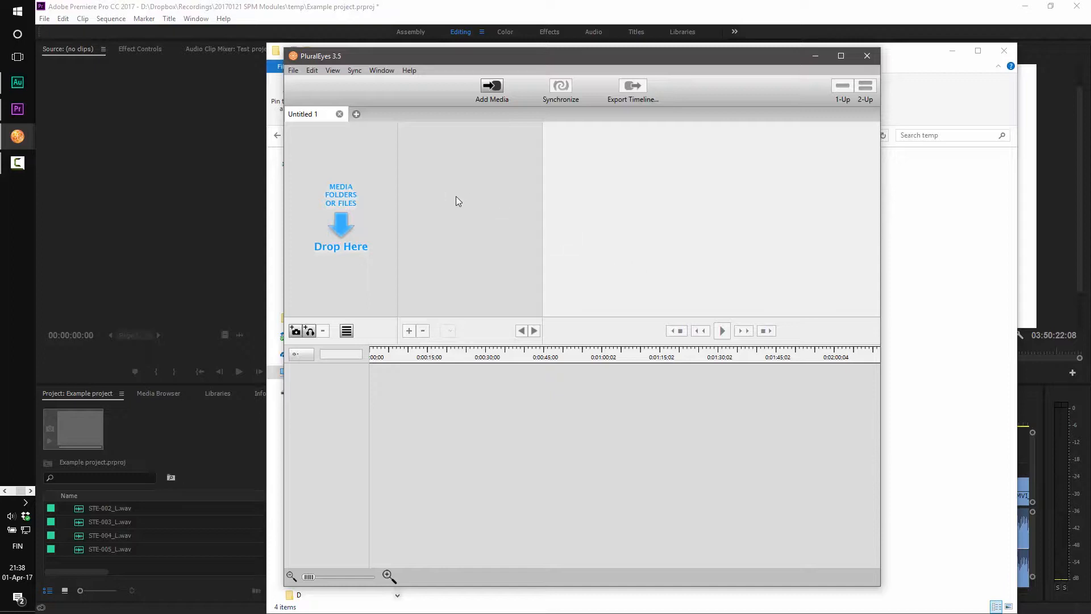
- Create a new project from Premiere Pro using Test project - for sync.xml in the temp folder
{"action": "left_click", "coordinate": [292, 74]}
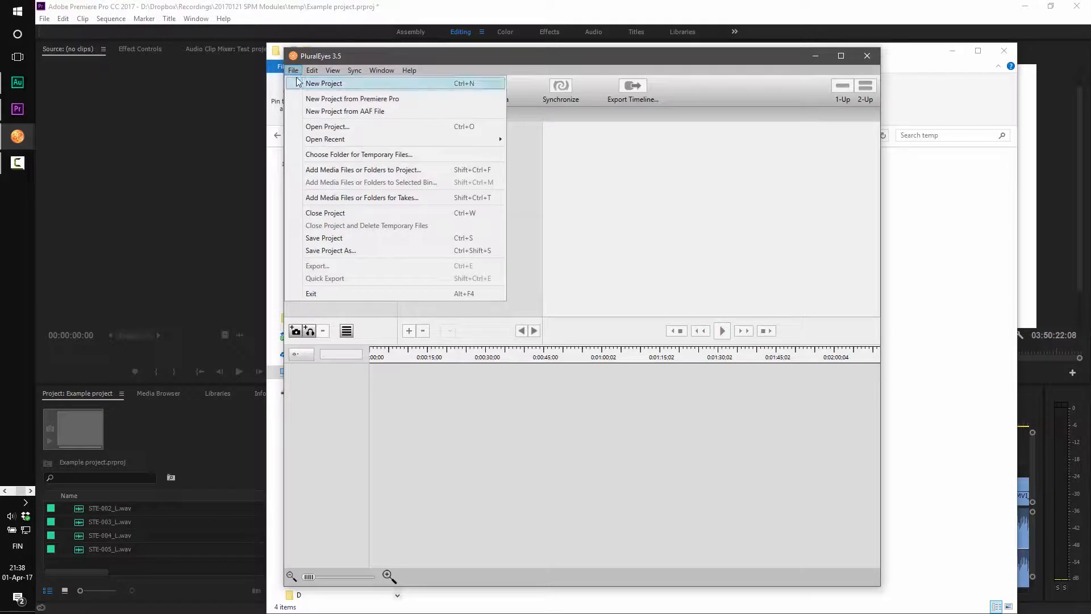
{"action": "left_click", "coordinate": [323, 100]}
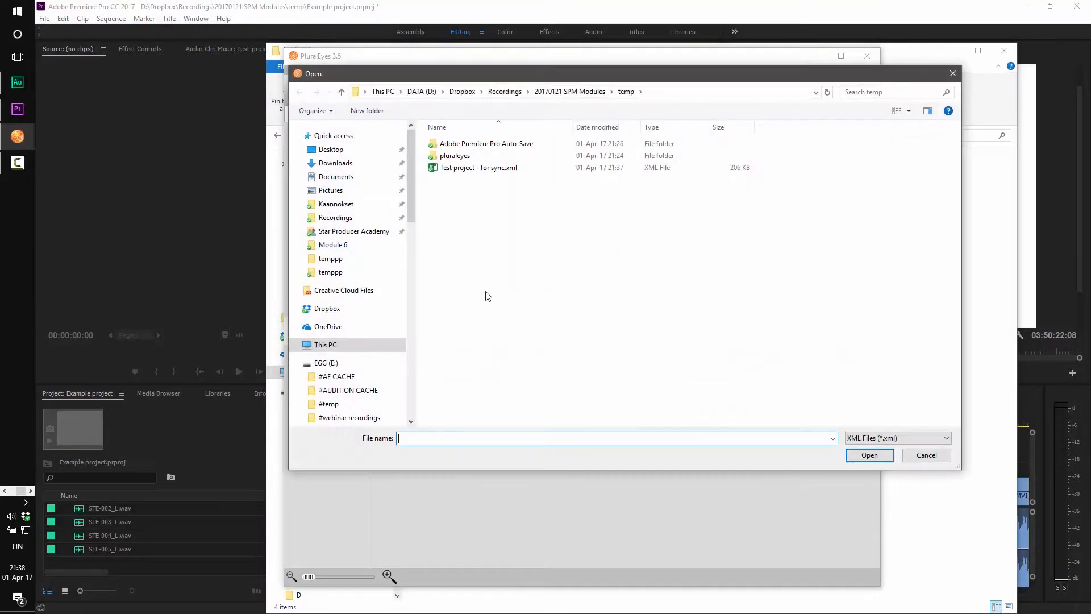
{"action": "left_click", "coordinate": [563, 93]}
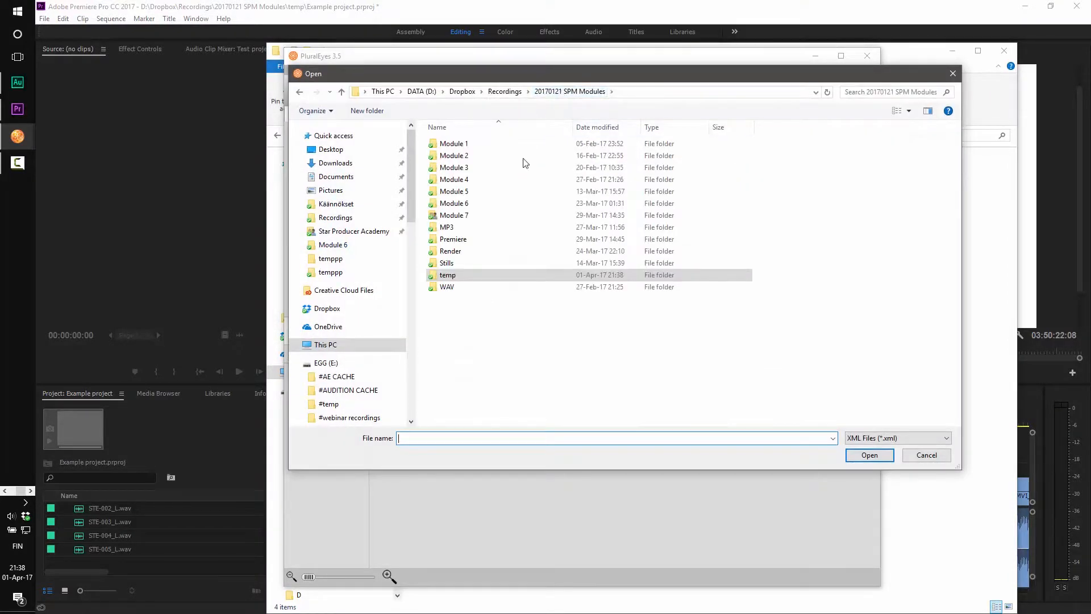
{"action": "double_click", "coordinate": [445, 276]}
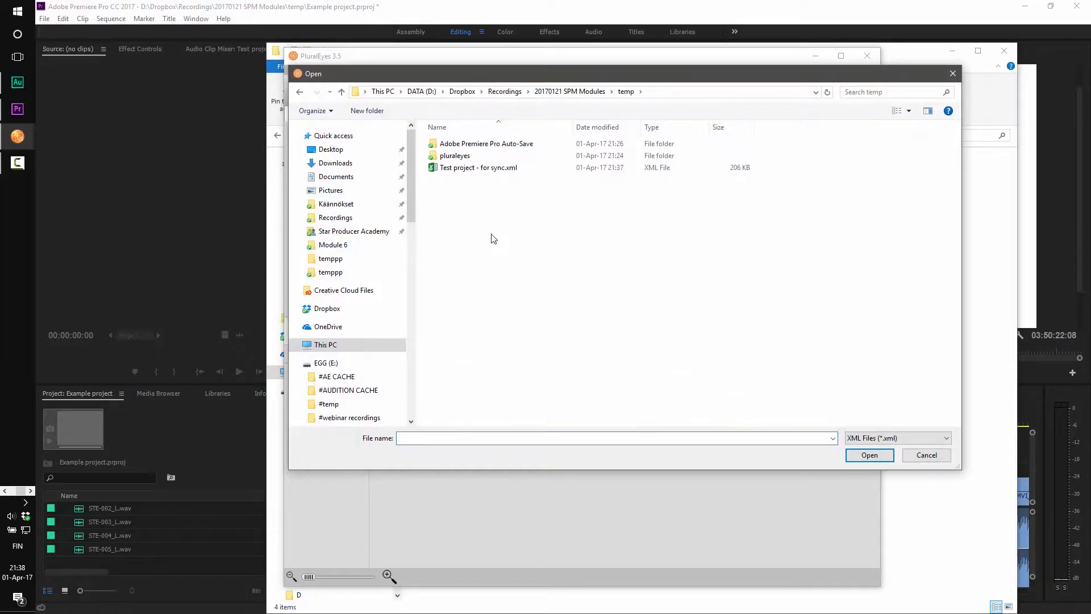
{"action": "double_click", "coordinate": [480, 169]}
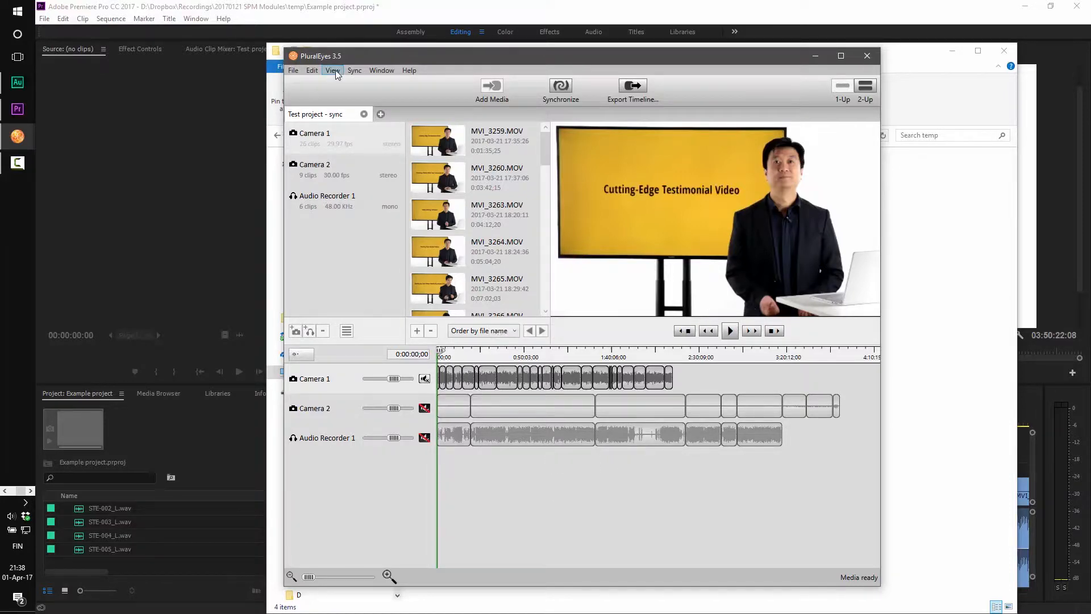
- Synchronize all clips with Level Audio turned off and Try Really Hard turned on
{"action": "left_click", "coordinate": [355, 70]}
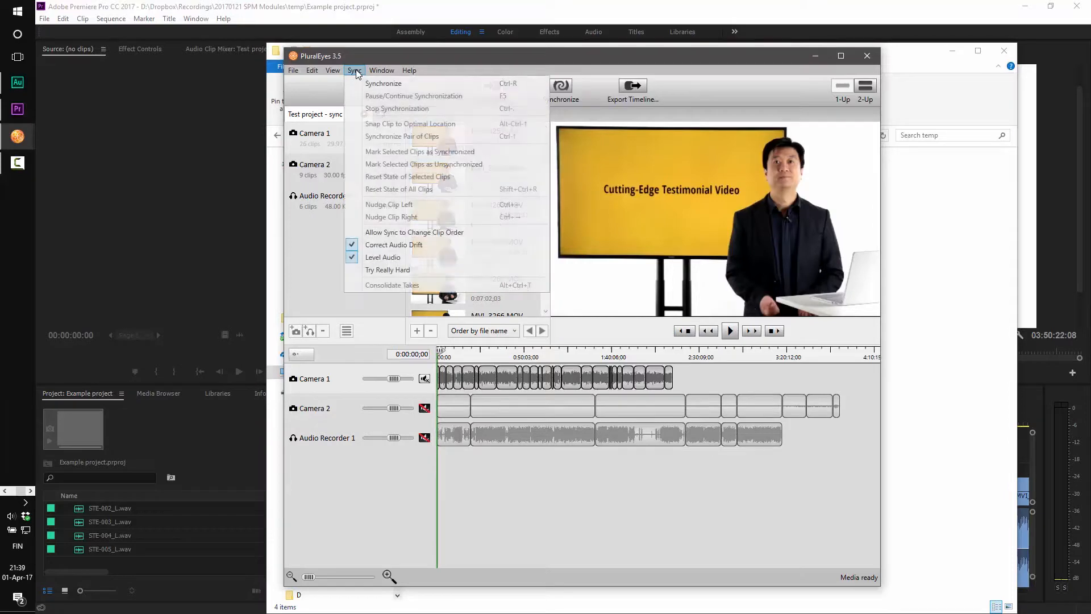
{"action": "left_click", "coordinate": [374, 259]}
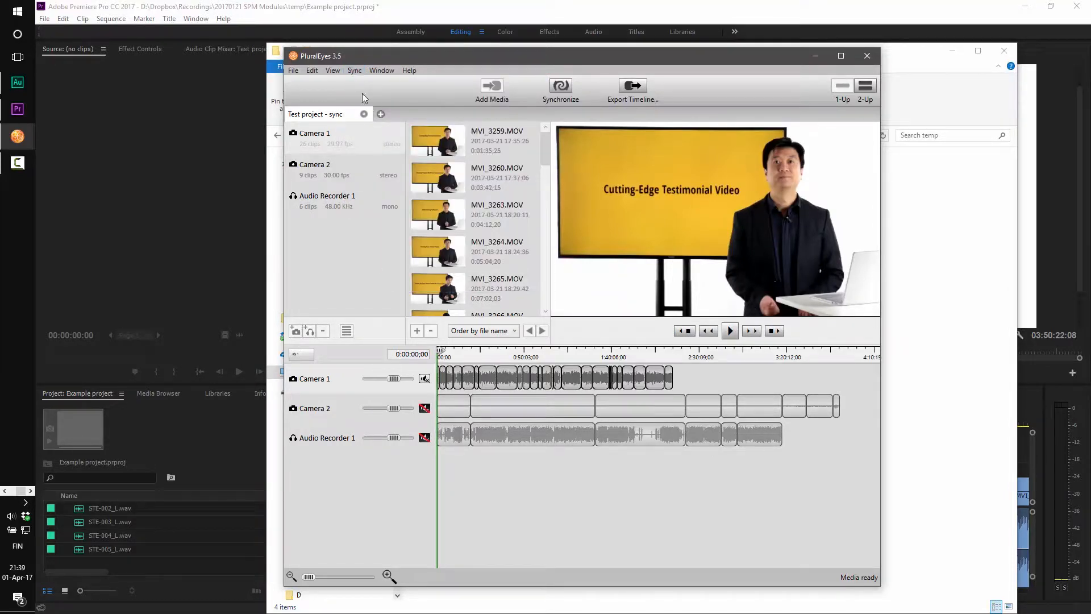
{"action": "left_click", "coordinate": [355, 70]}
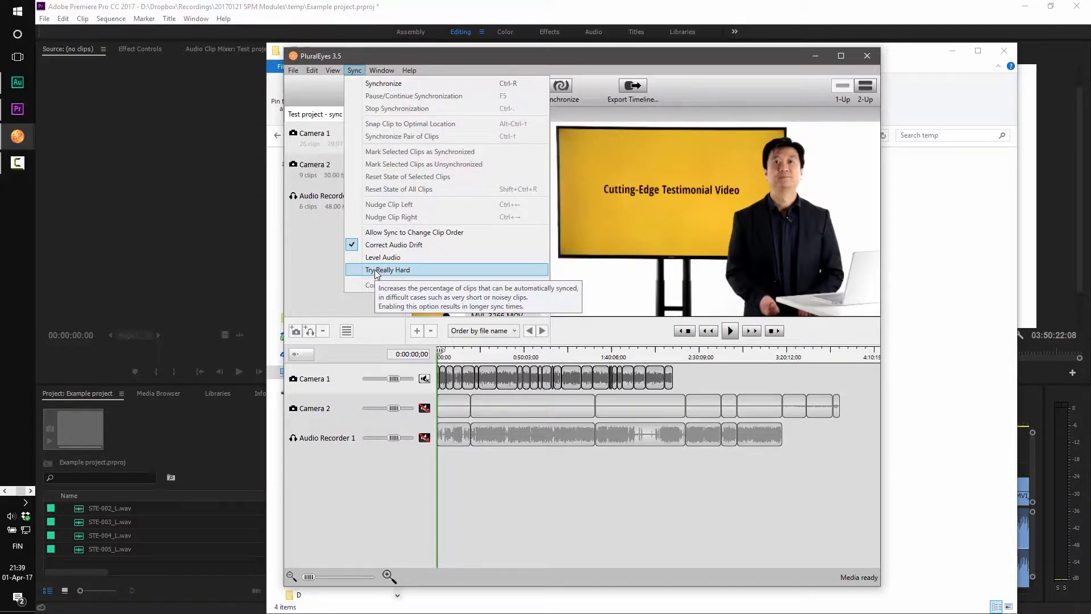
{"action": "left_click", "coordinate": [377, 271]}
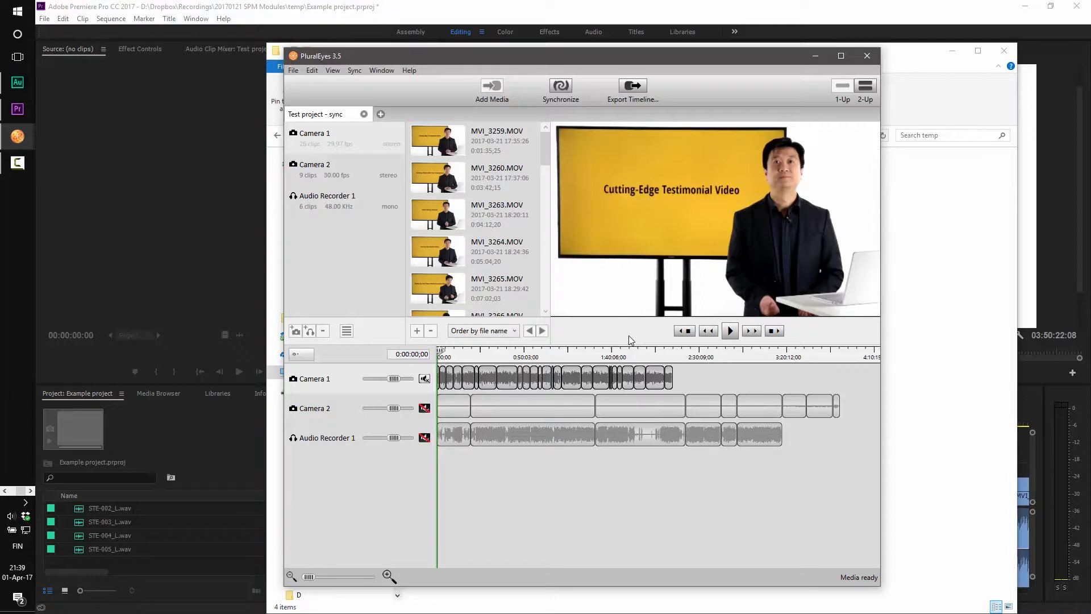
{"action": "left_click", "coordinate": [561, 87]}
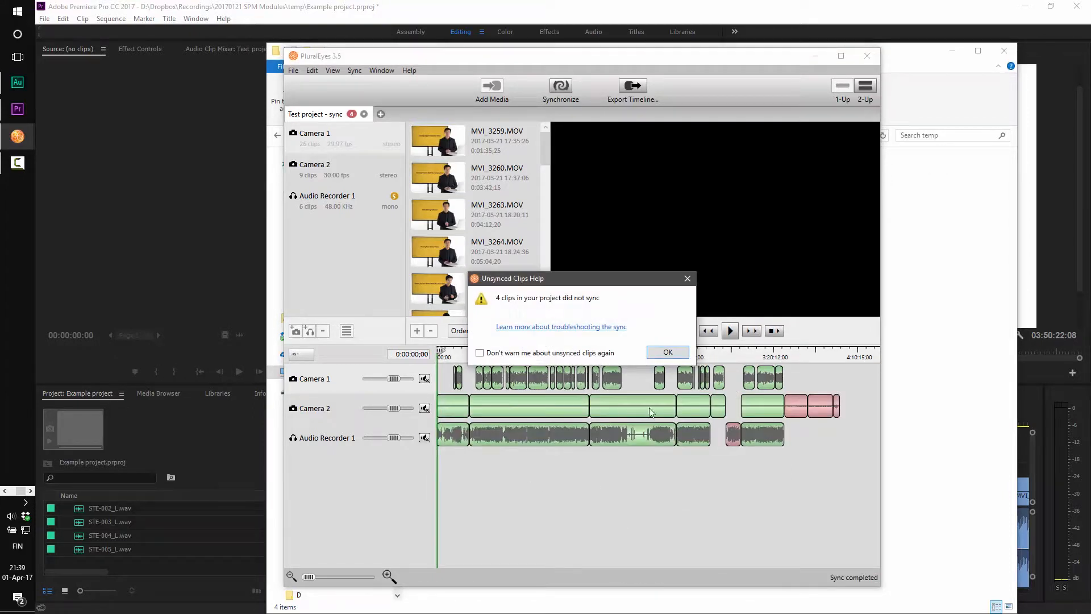
{"action": "left_click", "coordinate": [667, 353]}
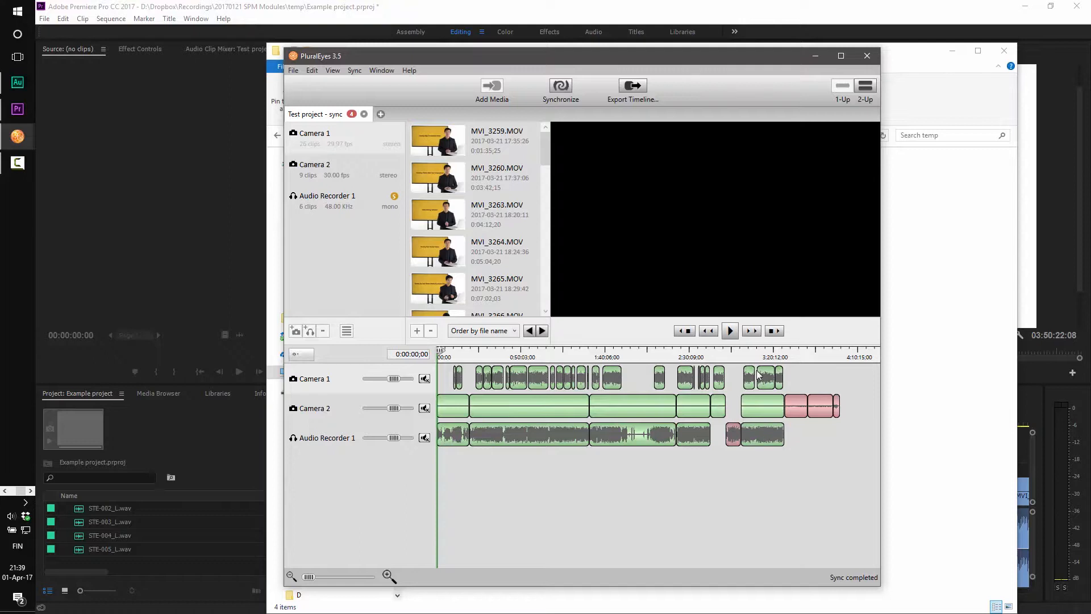
- Export the synchronized timeline in Premiere Pro format without creating a sequence with replaced audio
{"action": "left_click", "coordinate": [293, 71]}
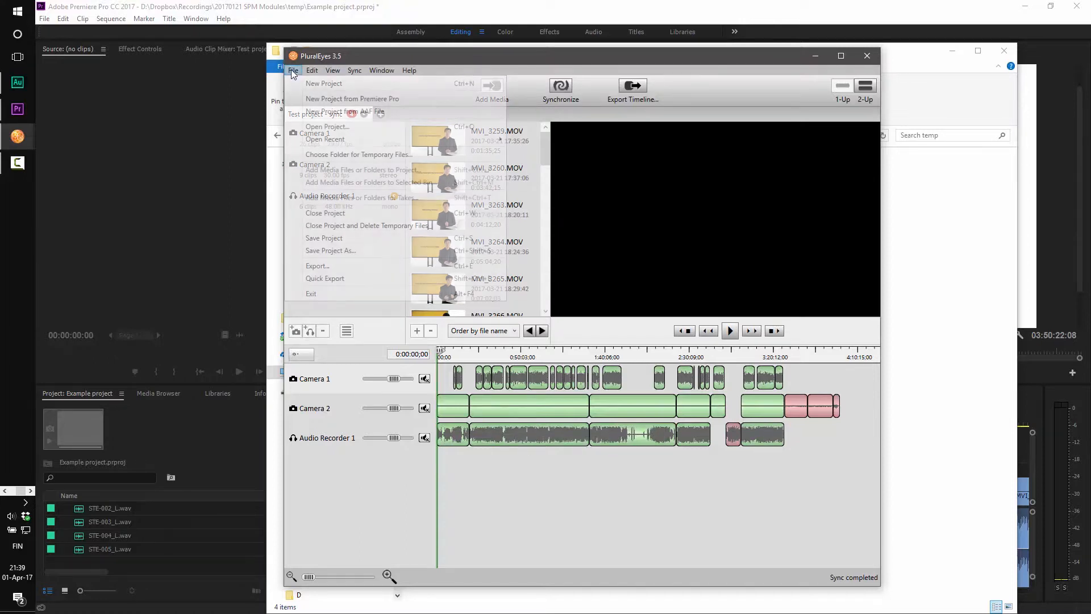
{"action": "left_click", "coordinate": [333, 266]}
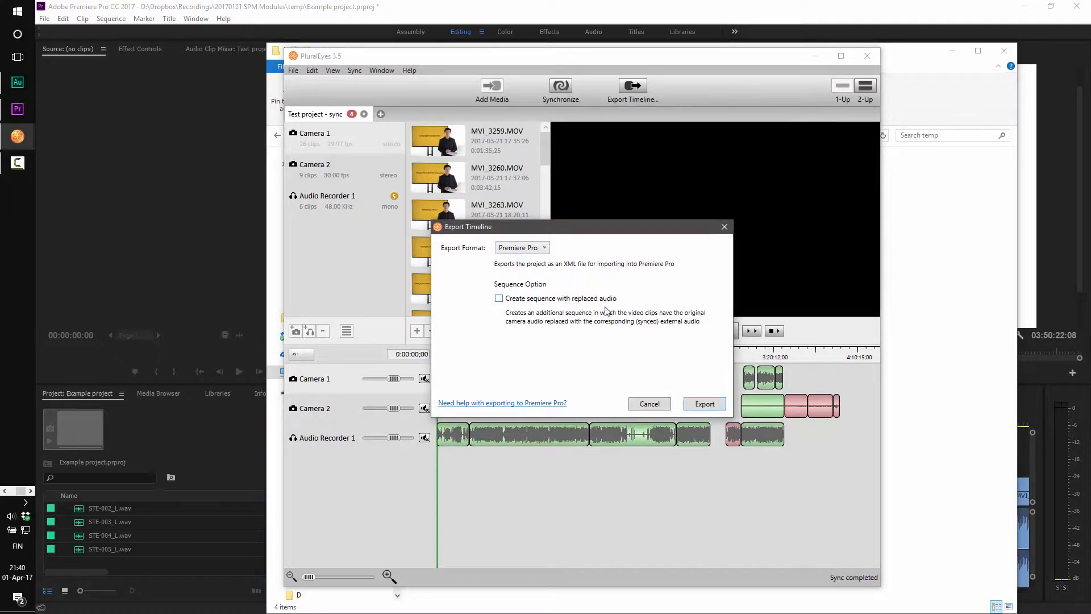
{"action": "left_click", "coordinate": [719, 406]}
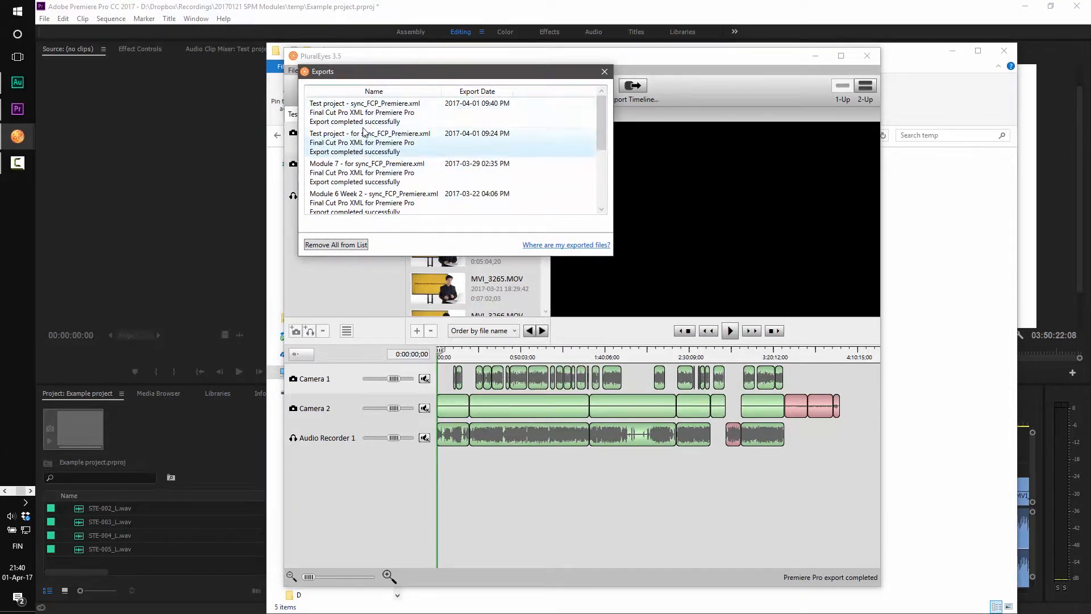
- Show the exported Test project - sync_FCP_Premiere.xml in File Explorer, check where its folder sits within temp, and close the window
{"action": "right_click", "coordinate": [364, 107]}
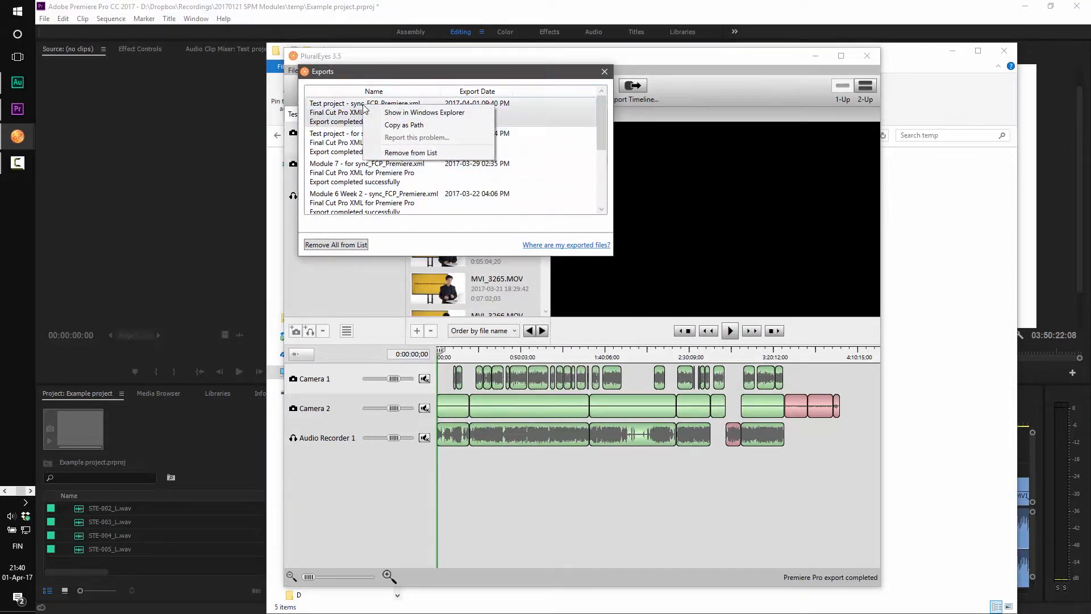
{"action": "left_click", "coordinate": [414, 114]}
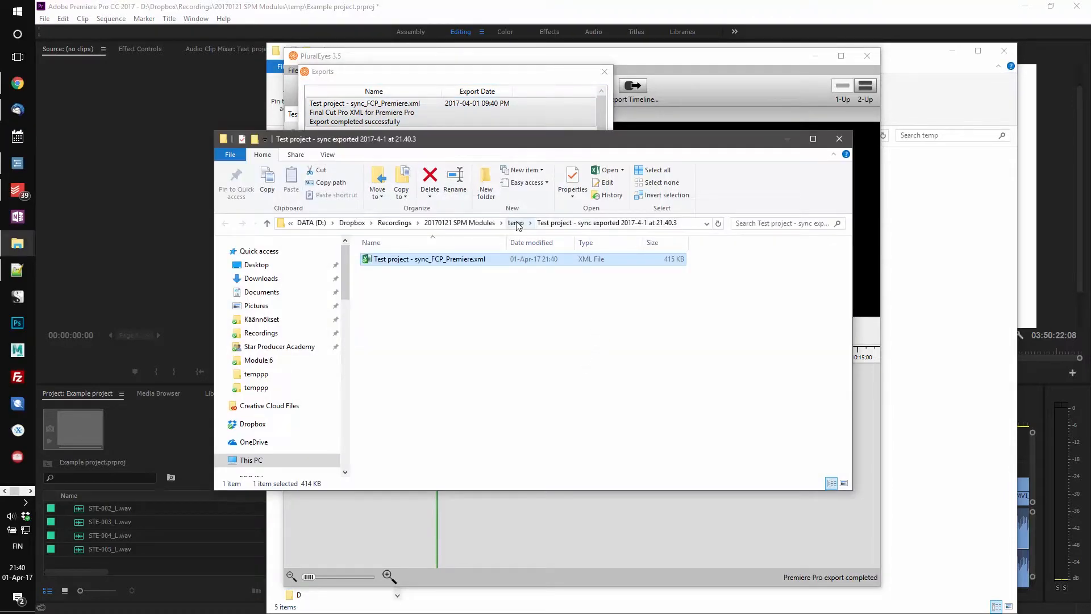
{"action": "left_click", "coordinate": [516, 224]}
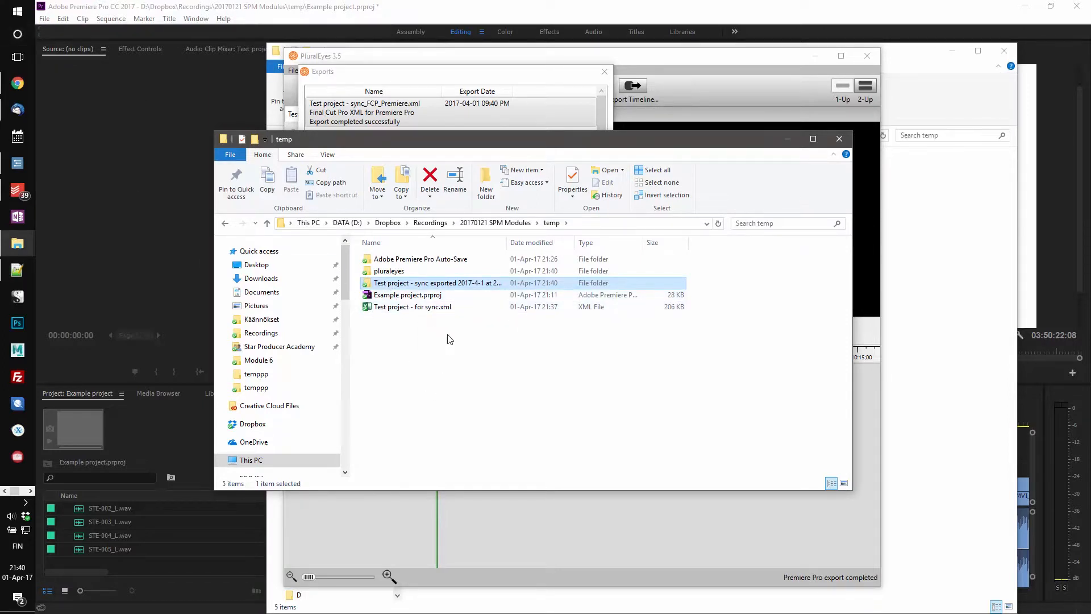
{"action": "double_click", "coordinate": [392, 283]}
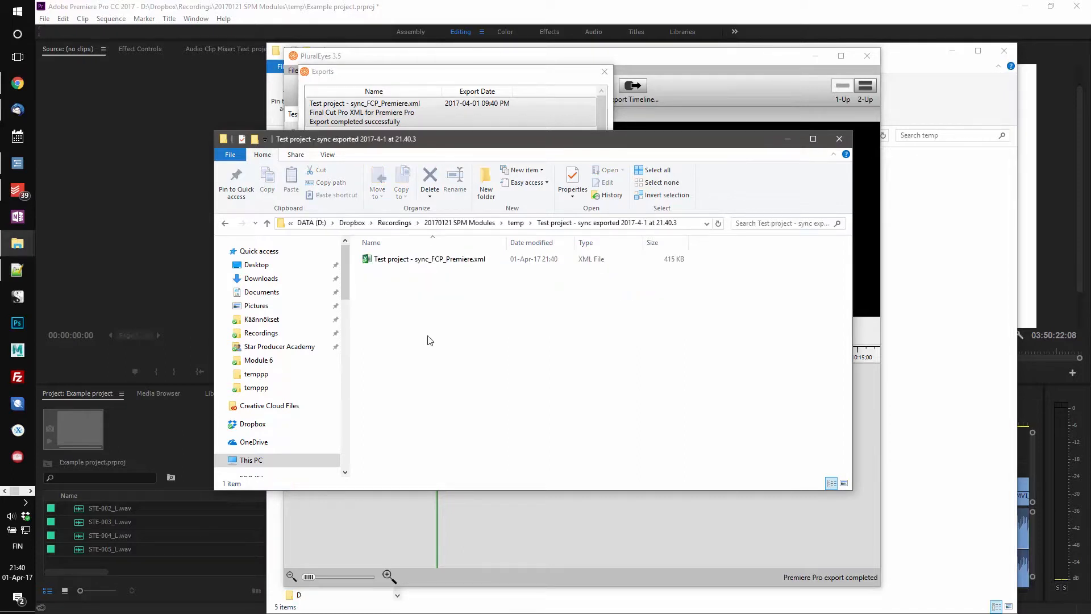
{"action": "left_click", "coordinate": [516, 224]}
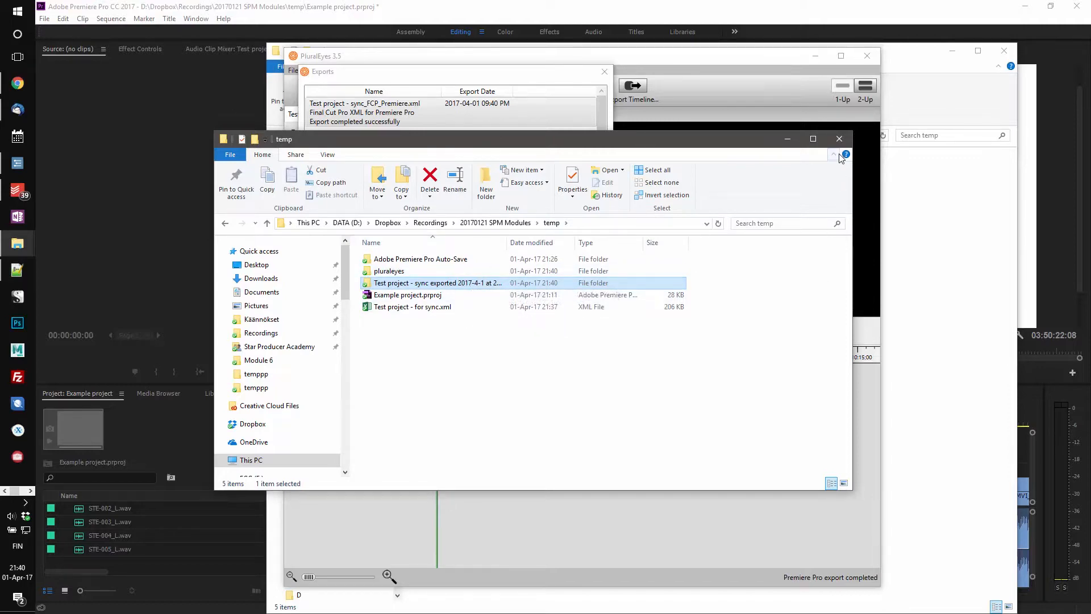
{"action": "left_click", "coordinate": [839, 138]}
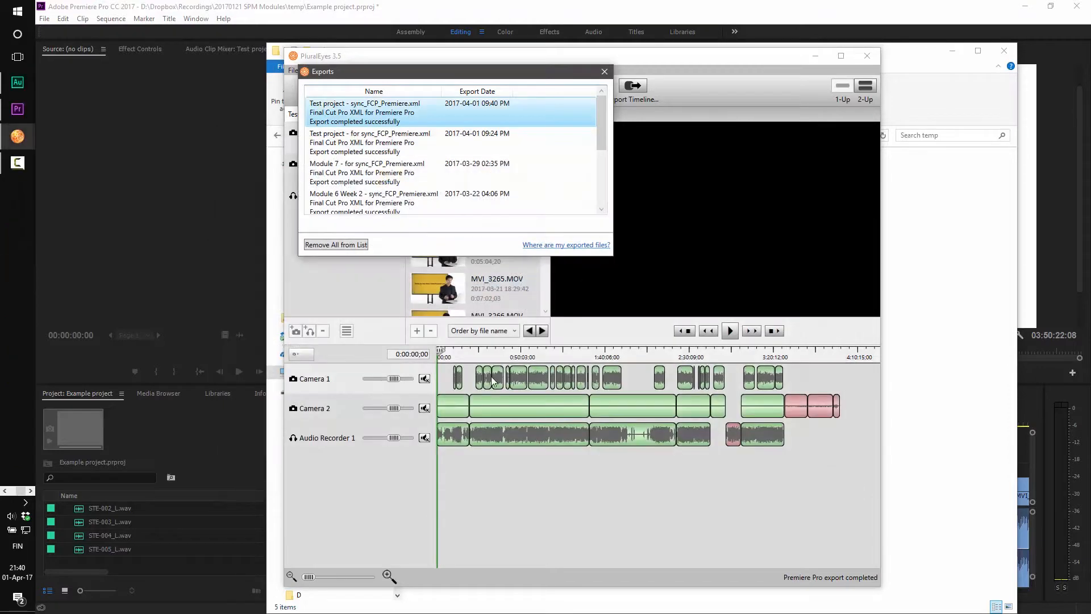
- Close the list of exports, switch to Premiere Pro and delete all items from the Example project
{"action": "left_click", "coordinate": [604, 72]}
{"action": "left_click", "coordinate": [188, 426]}
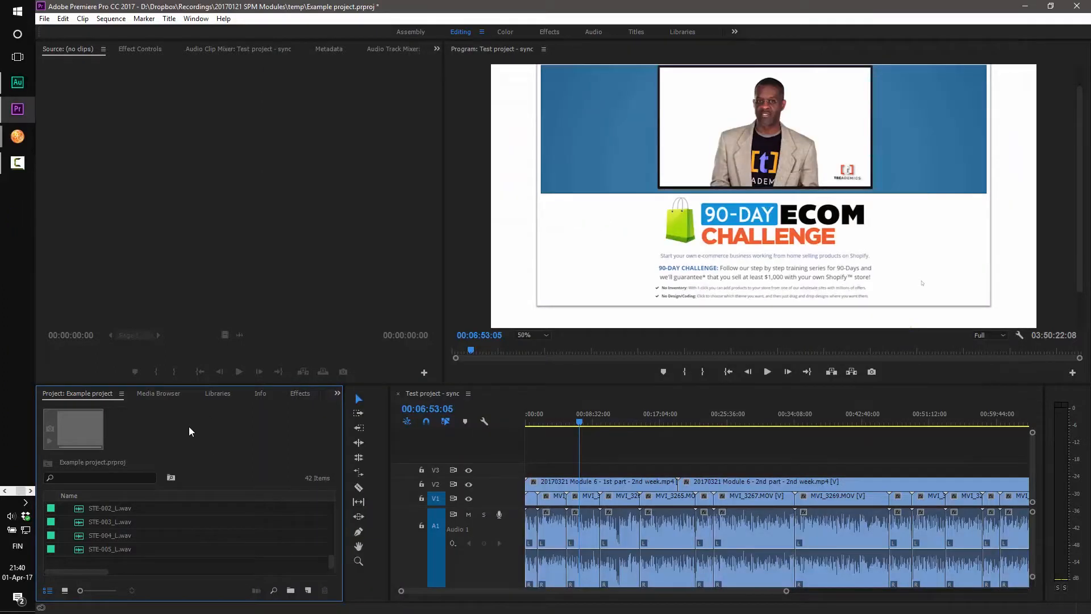
{"action": "left_click", "coordinate": [104, 526]}
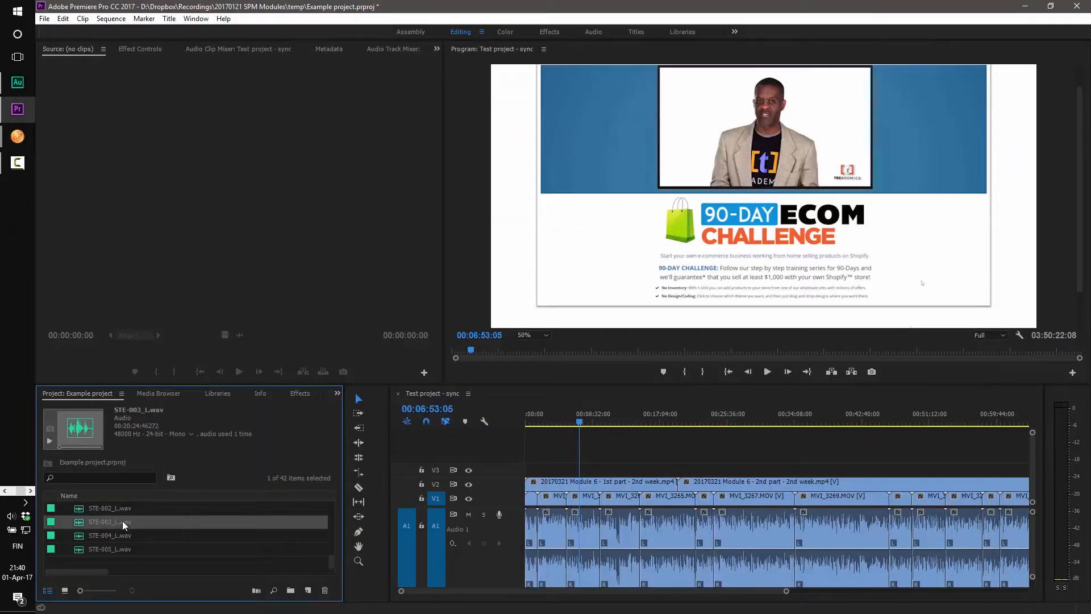
{"action": "key", "text": "ctrl+a"}
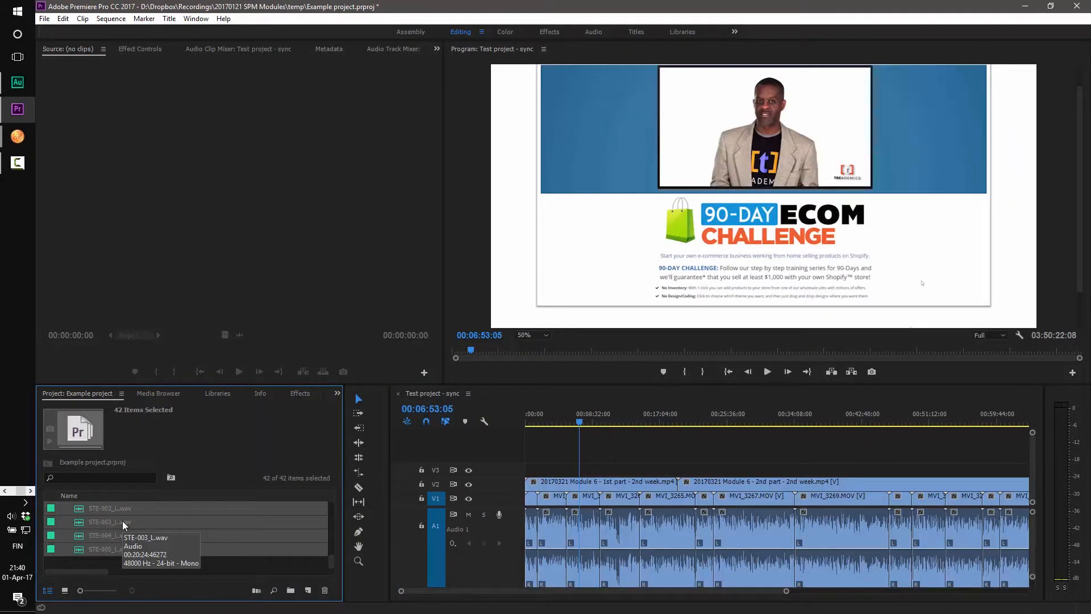
{"action": "key", "text": "Delete"}
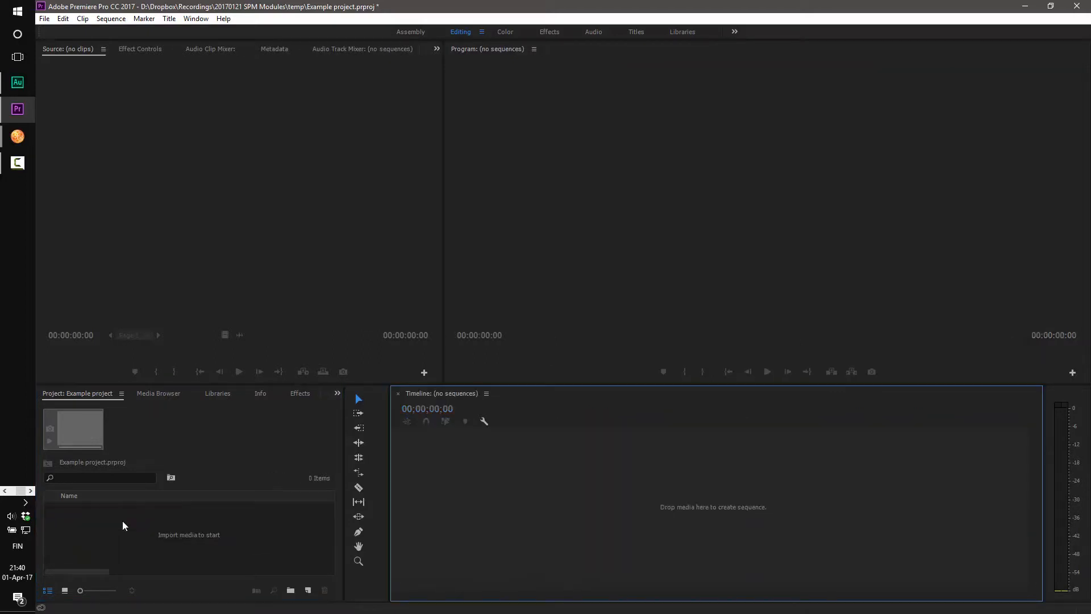
- Import Test project - sync_FCP_Premiere.xml from the exported Test project - sync folder inside the 20170121 SPM Modules temp folder
{"action": "right_click", "coordinate": [105, 513]}
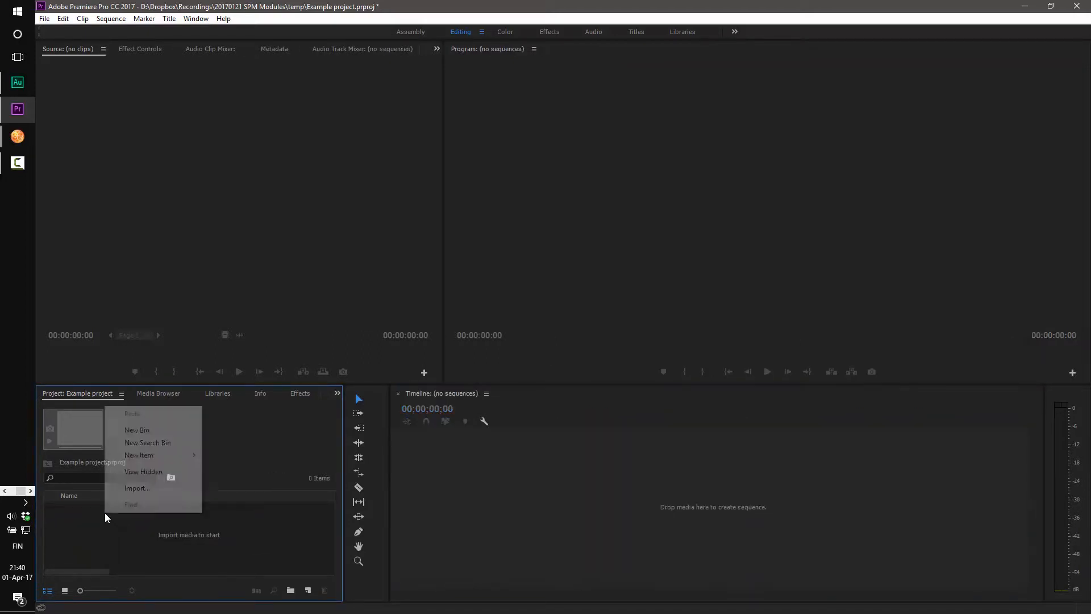
{"action": "left_click", "coordinate": [145, 489]}
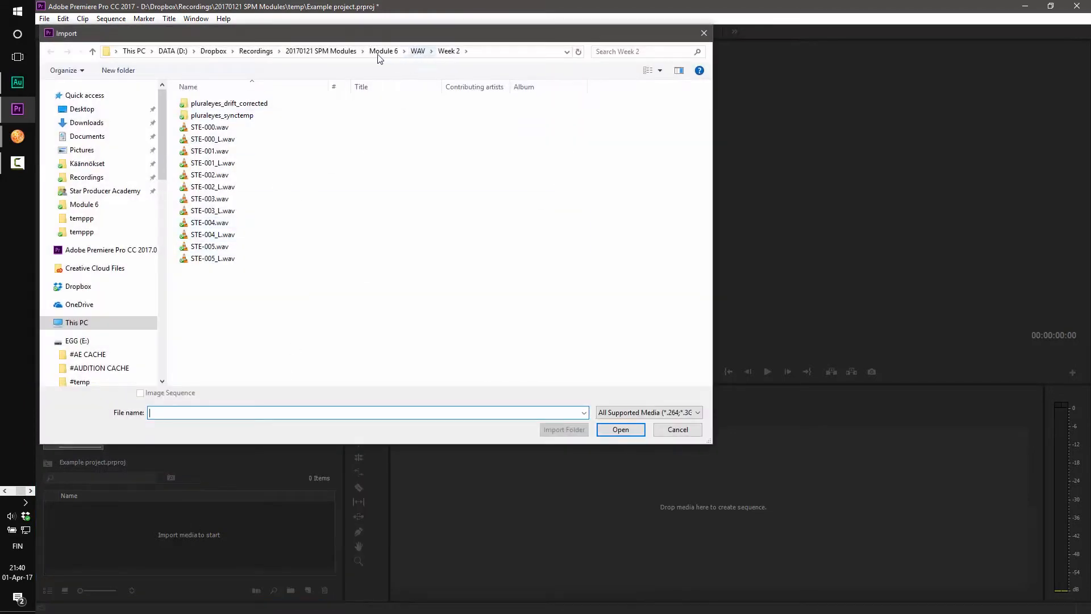
{"action": "left_click", "coordinate": [387, 53]}
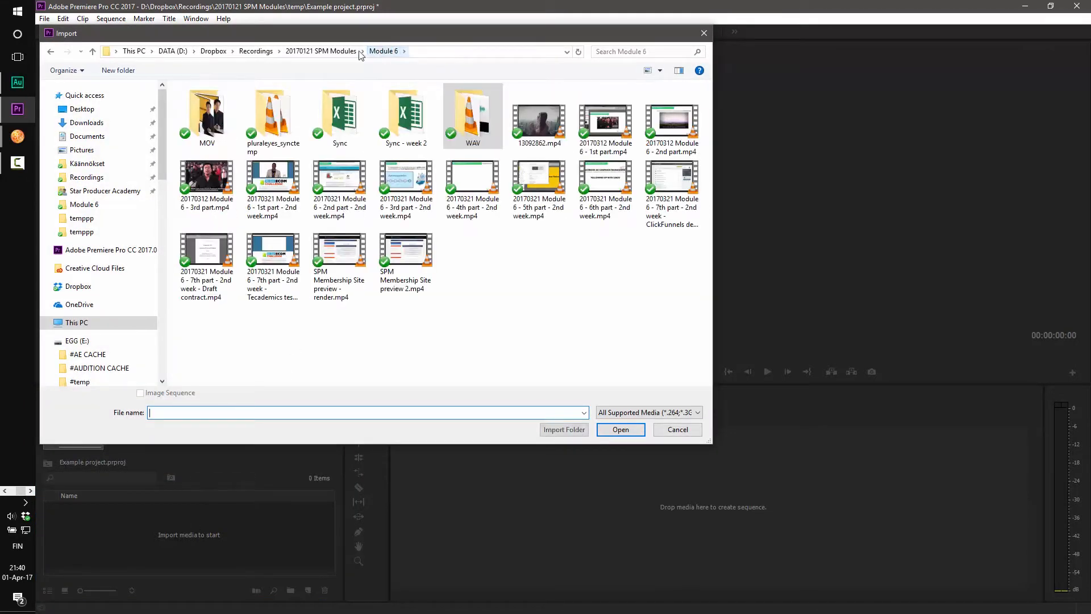
{"action": "left_click", "coordinate": [321, 51]}
{"action": "double_click", "coordinate": [198, 235]}
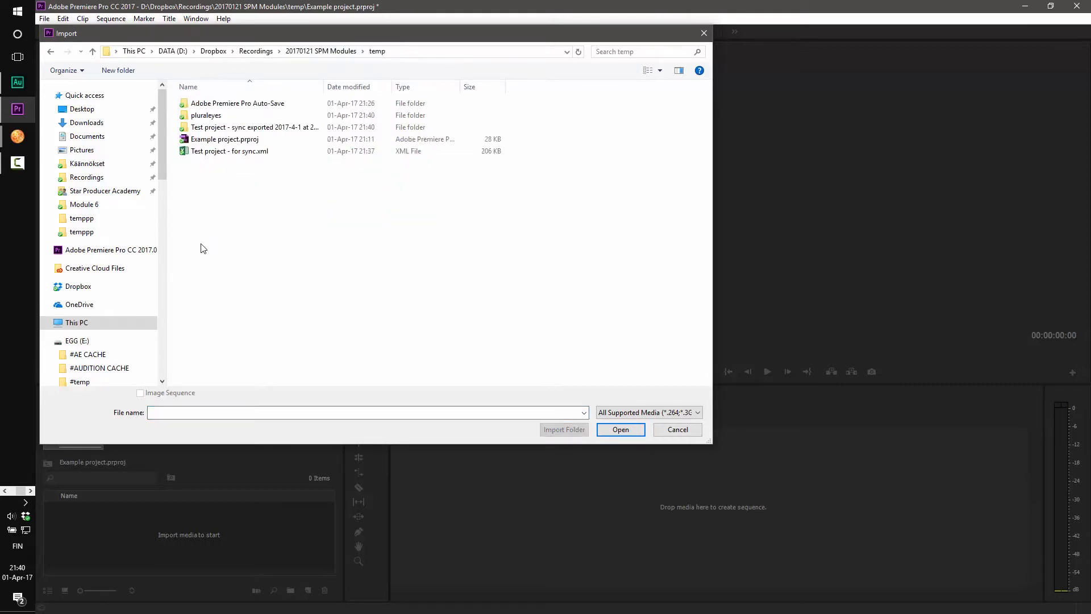
{"action": "double_click", "coordinate": [222, 129]}
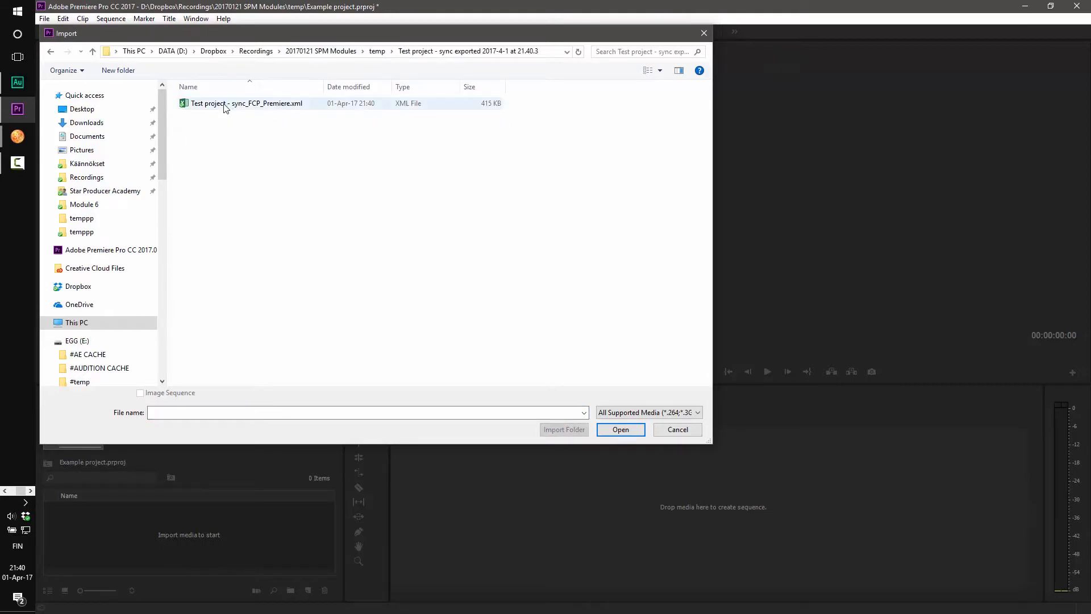
{"action": "double_click", "coordinate": [224, 104]}
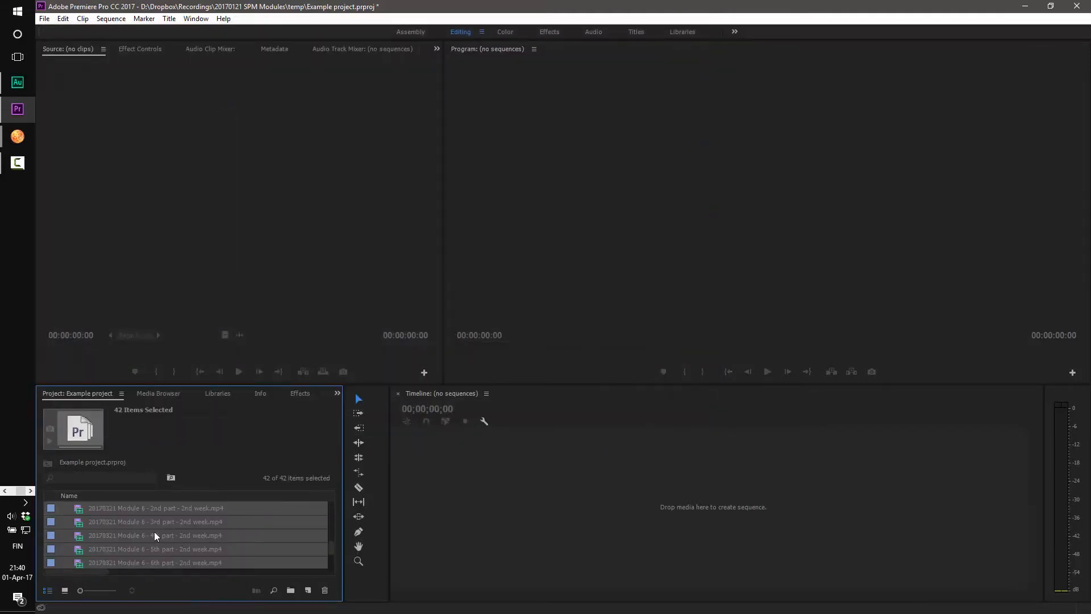
- Find the Test project - sync_synced sequence among the imported items and open it in the timeline
{"action": "left_click", "coordinate": [154, 534]}
{"action": "scroll", "coordinate": [141, 531], "scroll_direction": "up", "scroll_amount": 2}
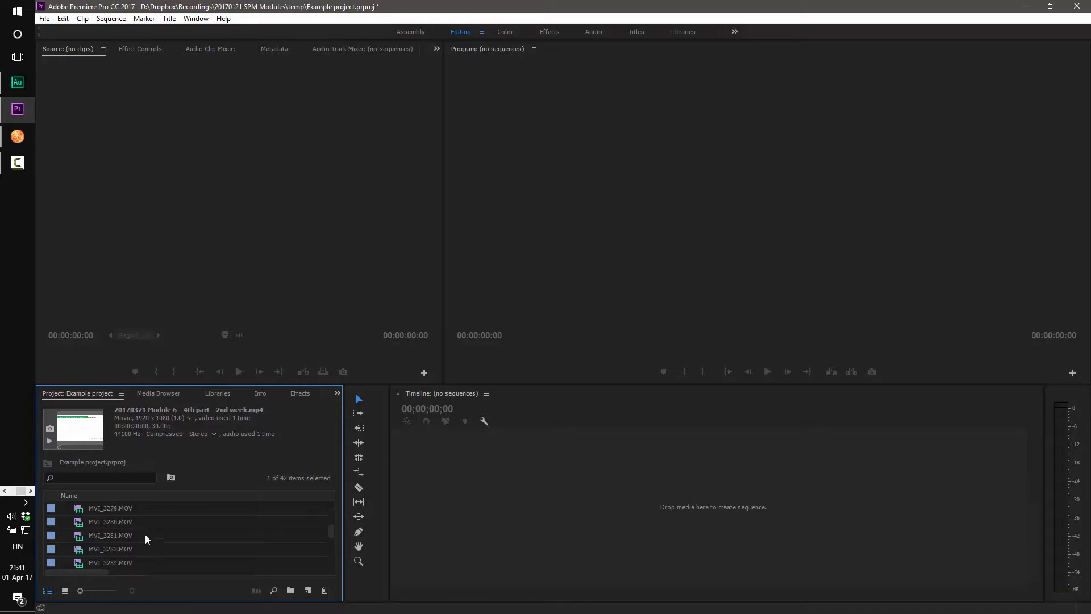
{"action": "scroll", "coordinate": [124, 550], "scroll_direction": "down", "scroll_amount": 2}
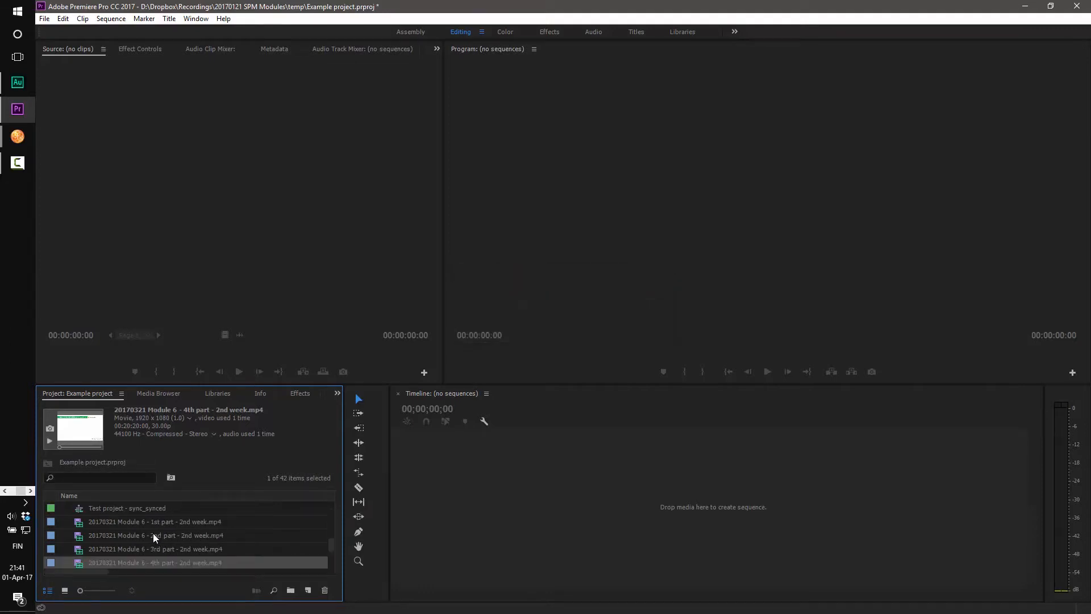
{"action": "left_click", "coordinate": [152, 533]}
{"action": "scroll", "coordinate": [150, 531], "scroll_direction": "up", "scroll_amount": 2}
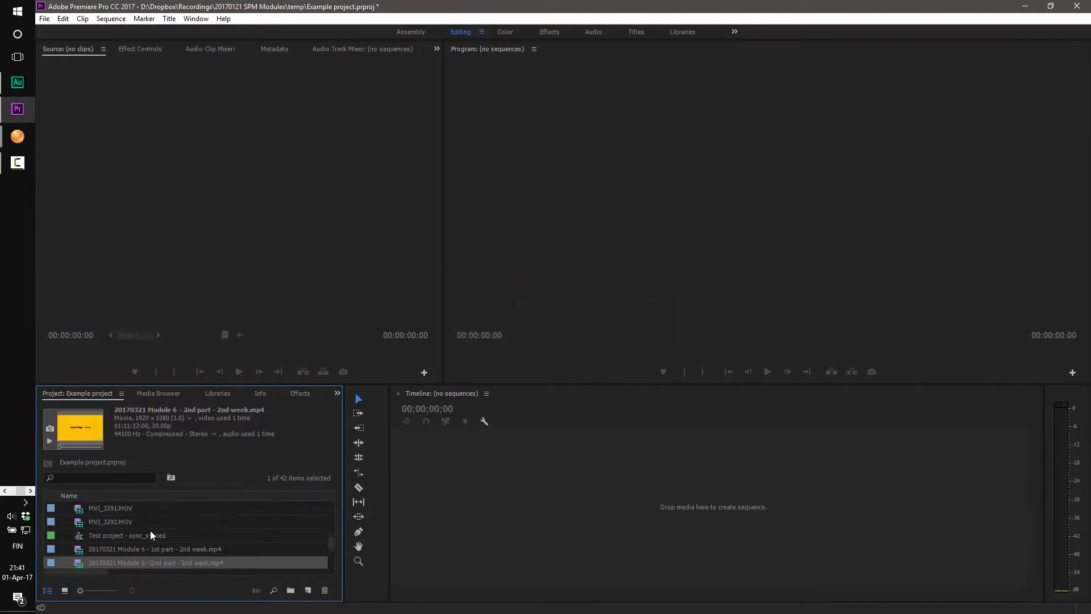
{"action": "left_click", "coordinate": [78, 535]}
{"action": "double_click", "coordinate": [80, 535]}
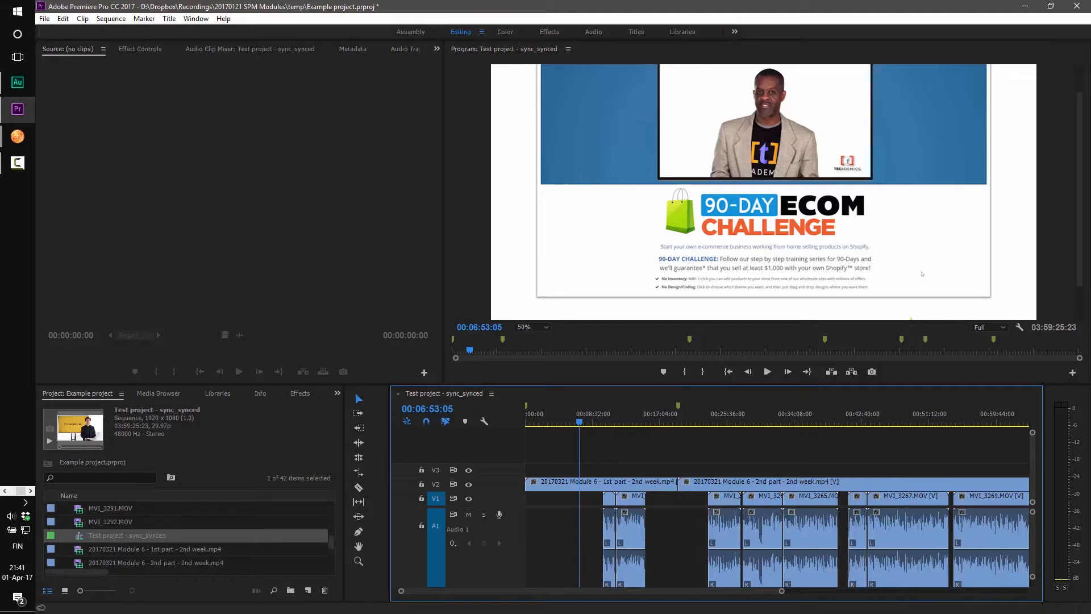
- Compare the V2 screen recording with the V1 camera footage around 00:10:30:25 and 00:12:36:04 by hiding and showing V2
{"action": "mouse_move", "coordinate": [543, 591]}
{"action": "left_mouse_down"}
{"action": "mouse_move", "coordinate": [802, 595]}
{"action": "mouse_move", "coordinate": [544, 601]}
{"action": "left_mouse_up"}
{"action": "left_click_drag", "start_coordinate": [1031, 532], "coordinate": [1034, 525]}
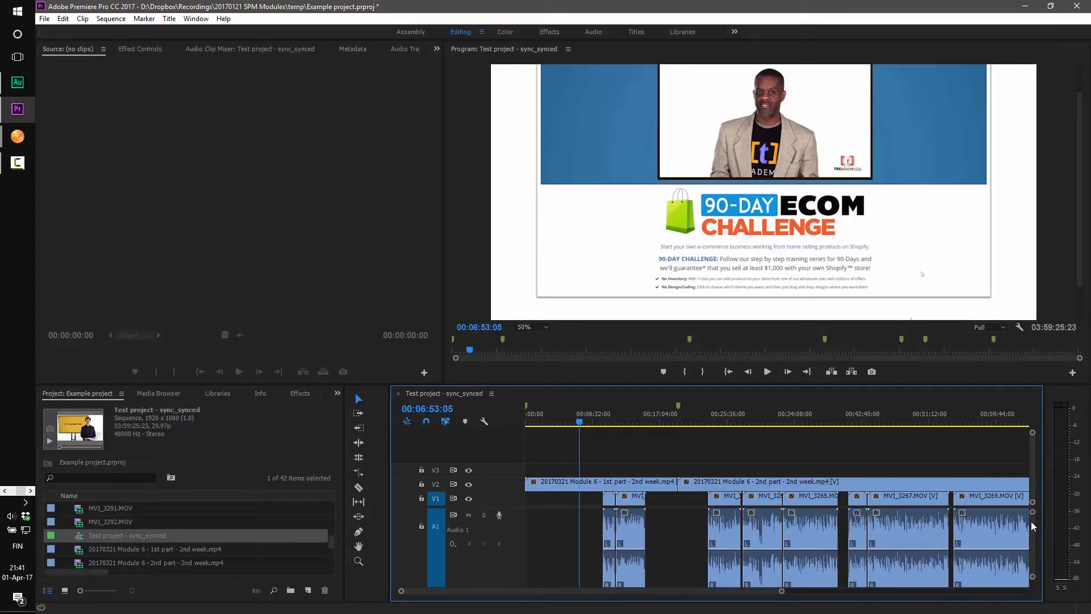
{"action": "left_click", "coordinate": [609, 423]}
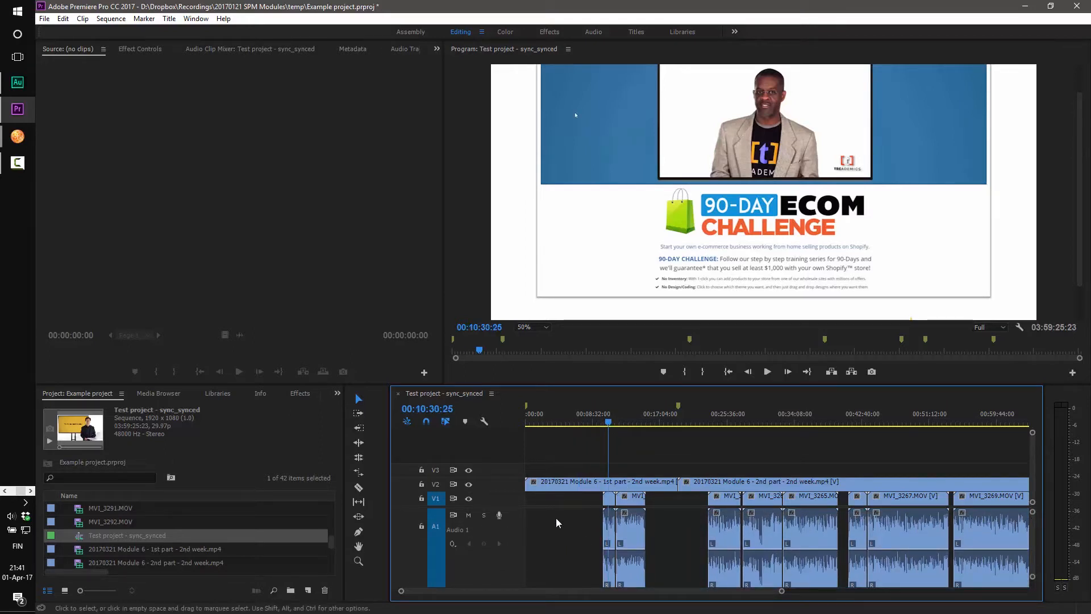
{"action": "left_click", "coordinate": [469, 484]}
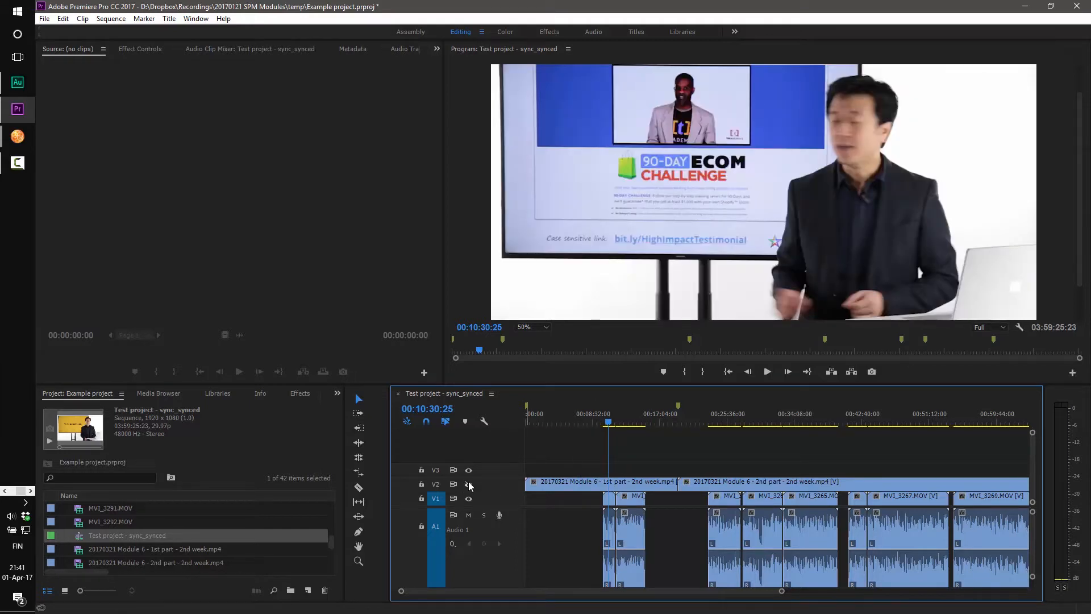
{"action": "left_click", "coordinate": [469, 484]}
{"action": "left_click_drag", "start_coordinate": [623, 423], "coordinate": [623, 424]}
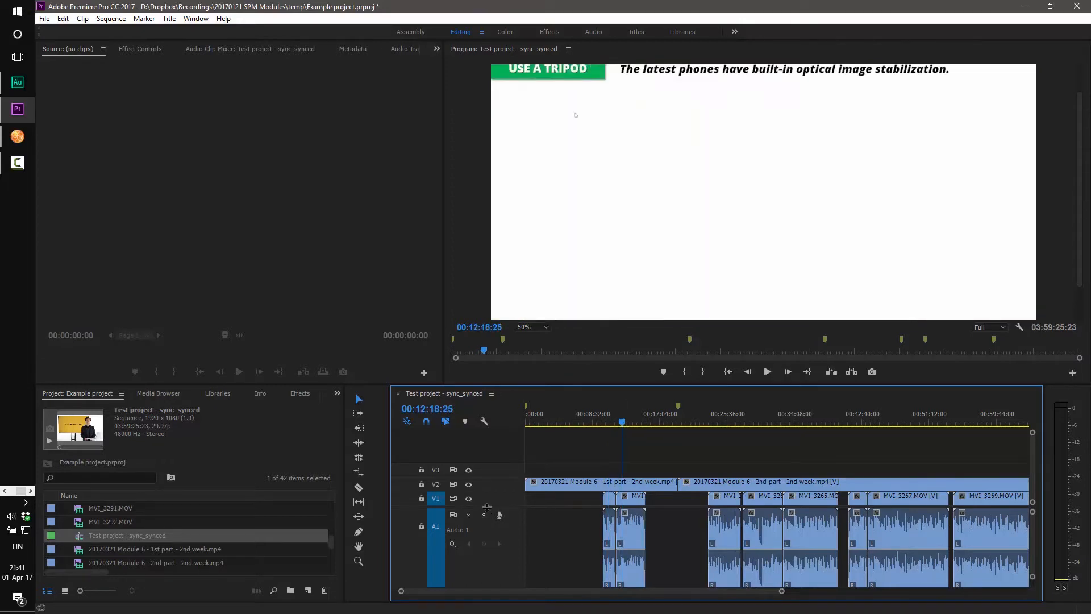
{"action": "left_click", "coordinate": [625, 423]}
{"action": "left_click", "coordinate": [467, 486]}
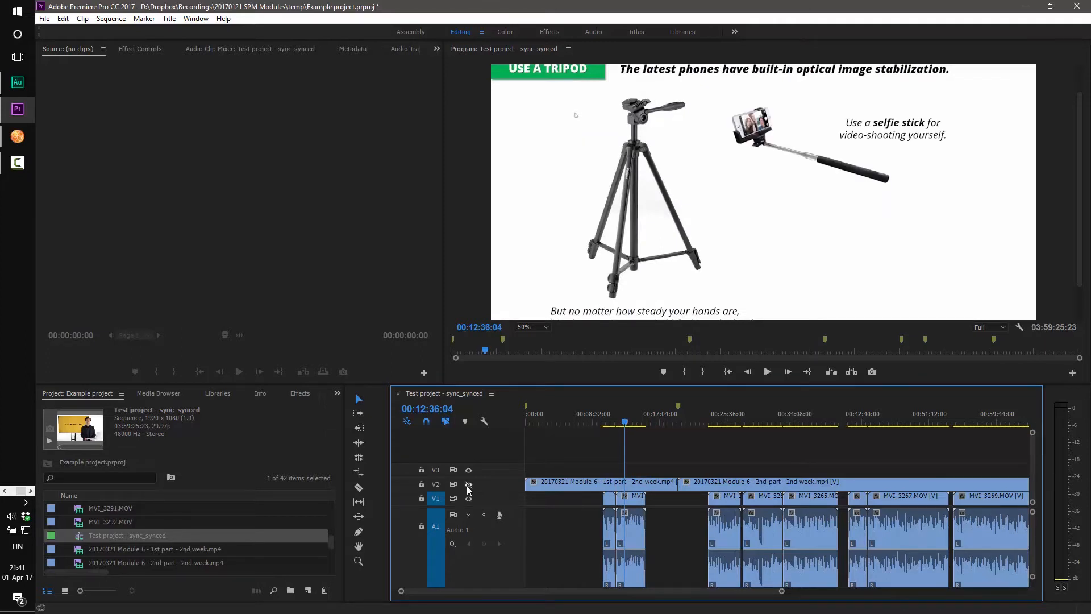
{"action": "left_click", "coordinate": [468, 486]}
{"action": "left_click", "coordinate": [468, 486]}
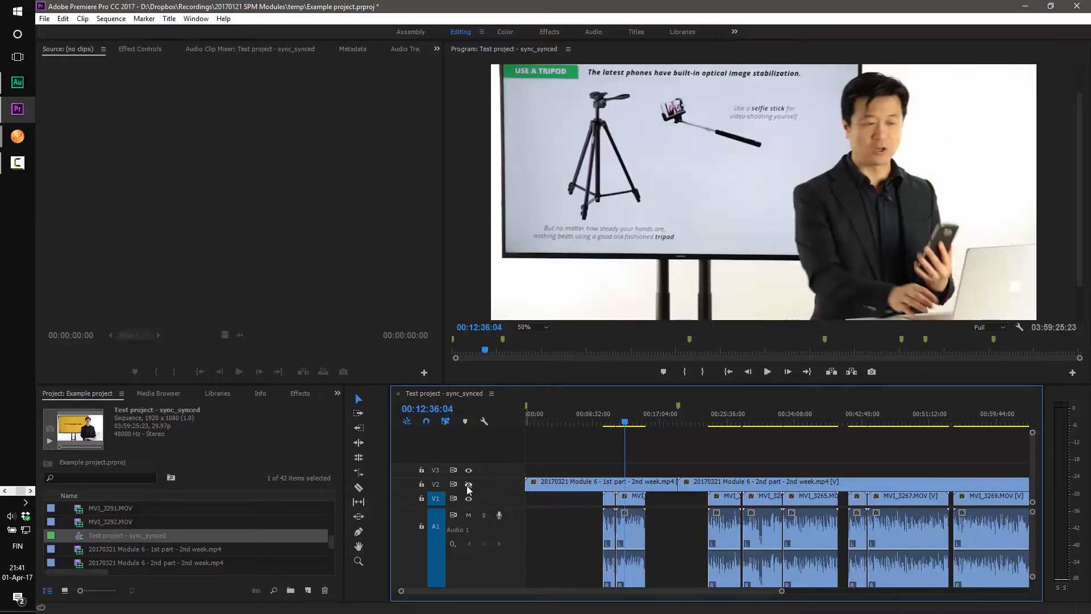
{"action": "left_click", "coordinate": [467, 486]}
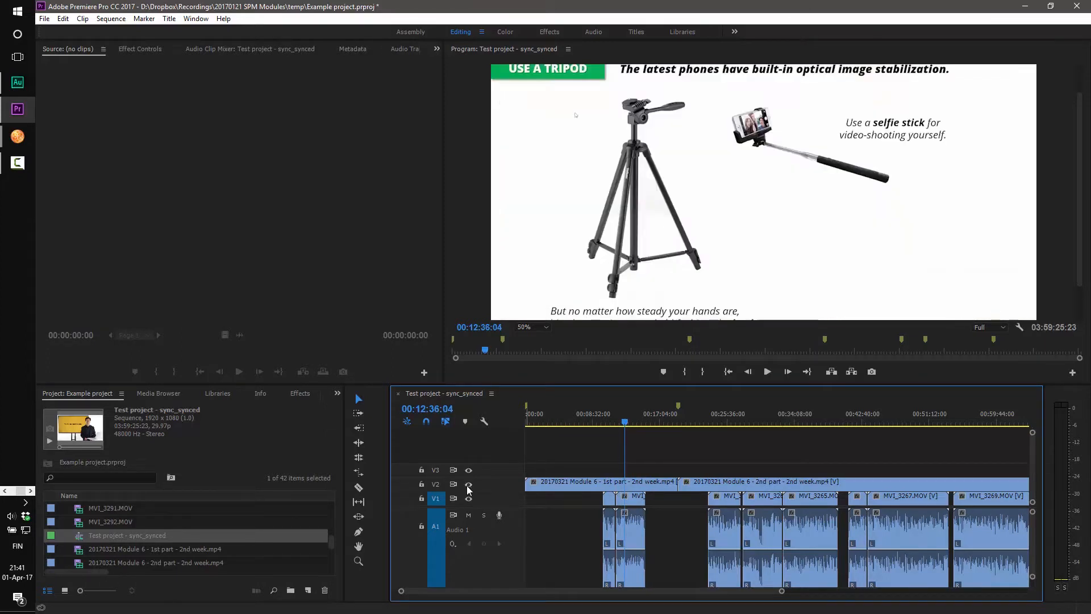
- Examine the audio on tracks A1, A2 and A3 against the video clips of the synced sequence
{"action": "left_click", "coordinate": [632, 487]}
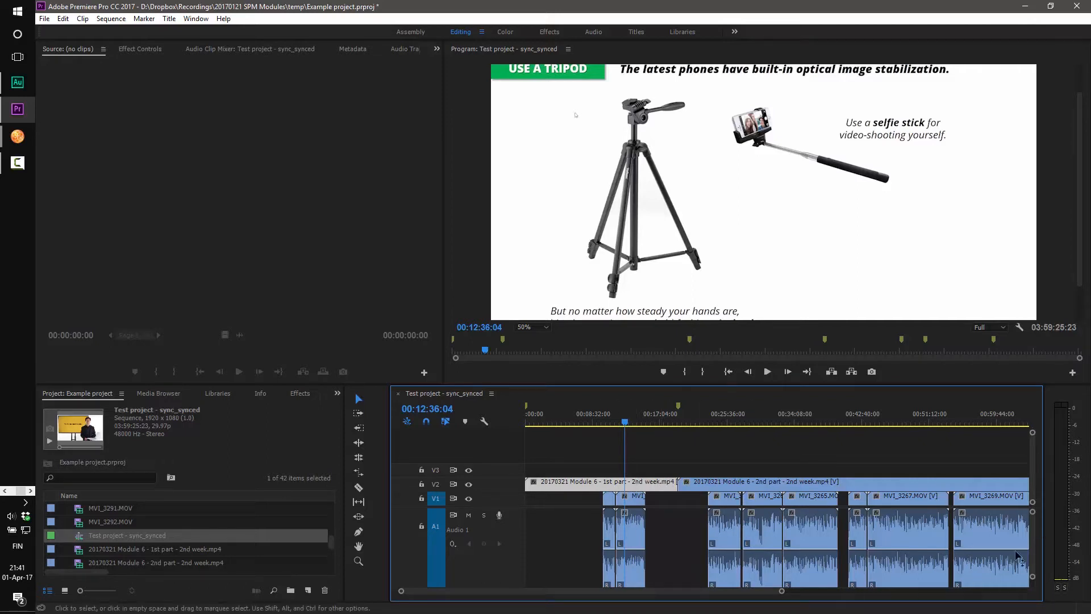
{"action": "scroll", "coordinate": [1034, 532], "scroll_direction": "down", "scroll_amount": 5}
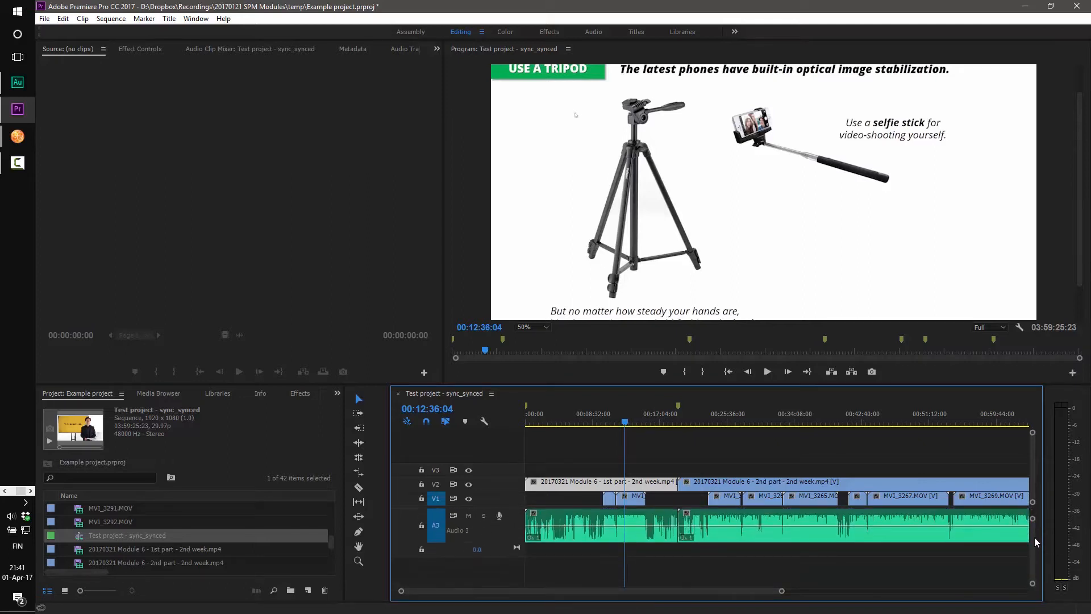
{"action": "scroll", "coordinate": [1035, 534], "scroll_direction": "up", "scroll_amount": 3}
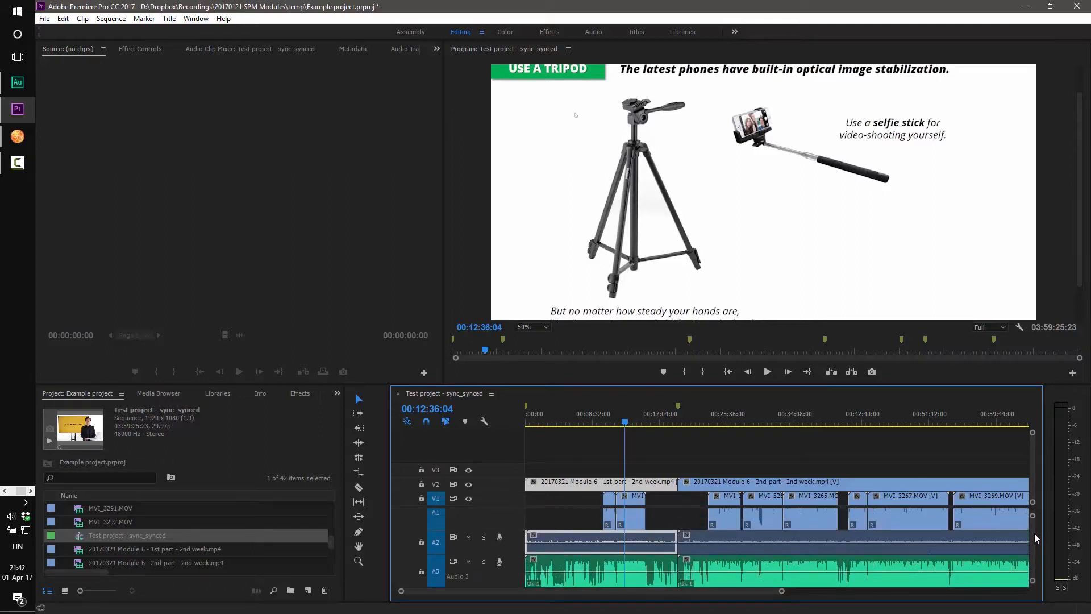
{"action": "scroll", "coordinate": [1035, 535], "scroll_direction": "down", "scroll_amount": 3}
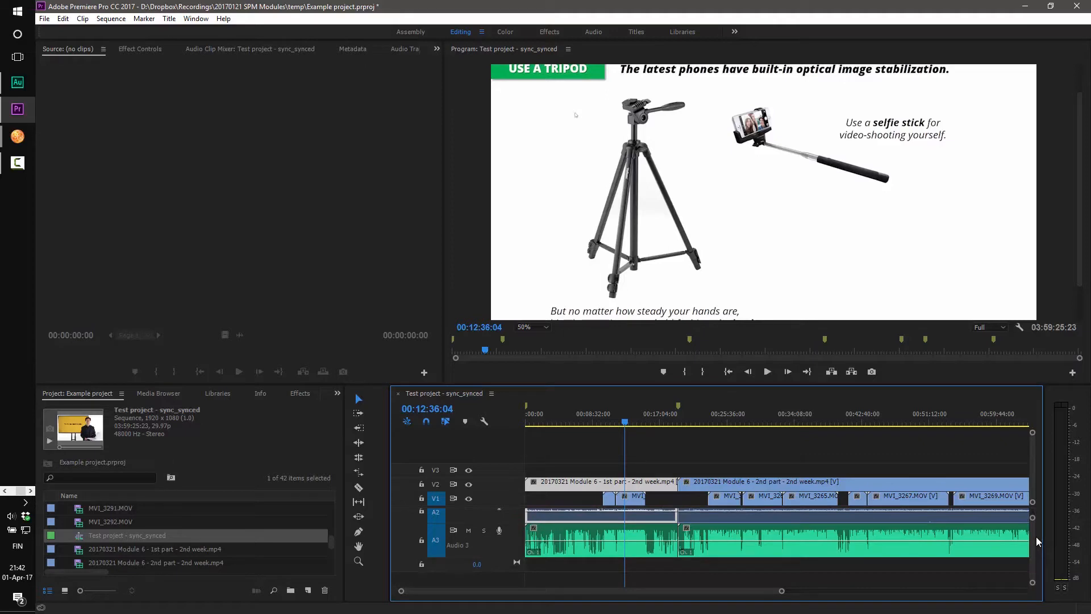
{"action": "left_click", "coordinate": [646, 533]}
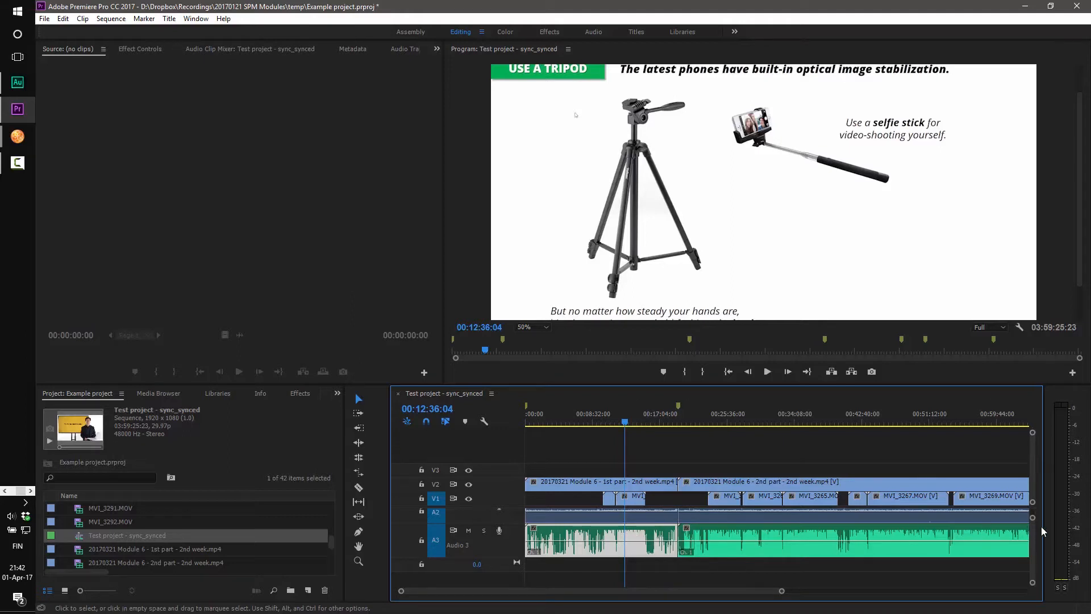
{"action": "scroll", "coordinate": [1035, 533], "scroll_direction": "down", "scroll_amount": 3}
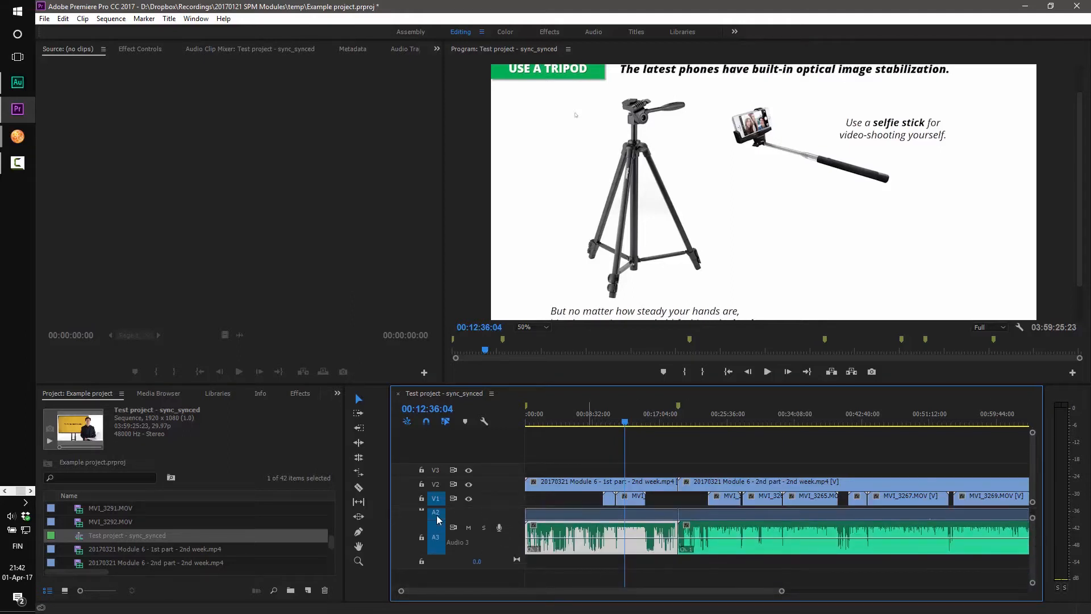
- Solo audio track A3, hide video track V2 and play the sequence from 00:12:36:04 to check the sync
{"action": "left_click", "coordinate": [484, 528]}
{"action": "scroll", "coordinate": [1034, 527], "scroll_direction": "up", "scroll_amount": 1}
{"action": "scroll", "coordinate": [1034, 523], "scroll_direction": "up", "scroll_amount": 3}
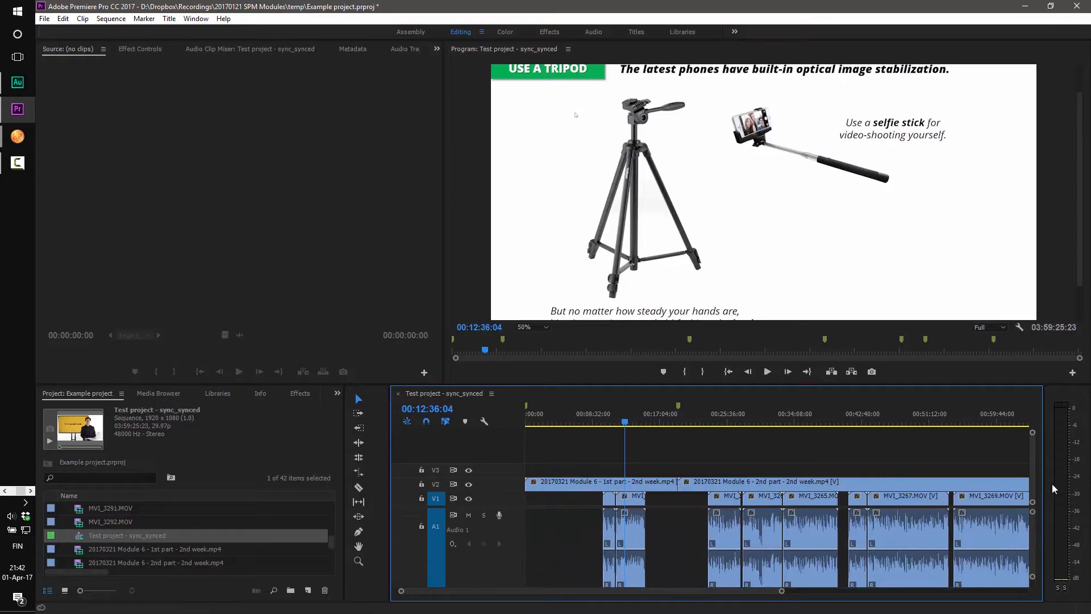
{"action": "scroll", "coordinate": [1034, 486], "scroll_direction": "up", "scroll_amount": 1}
{"action": "scroll", "coordinate": [1035, 492], "scroll_direction": "down", "scroll_amount": 1}
{"action": "left_click", "coordinate": [468, 484]}
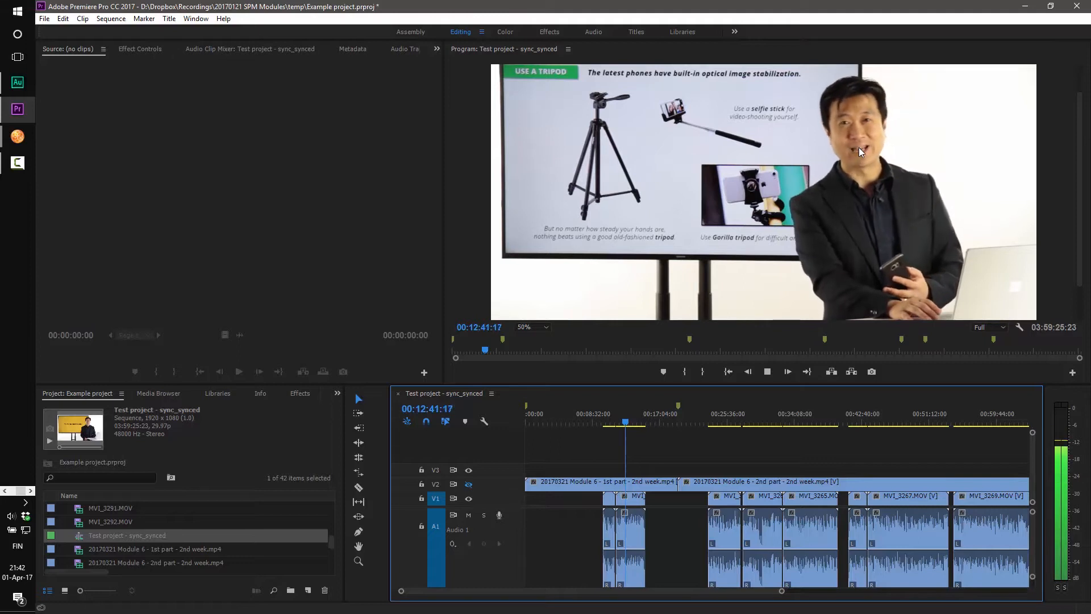
{"action": "key", "text": "space"}
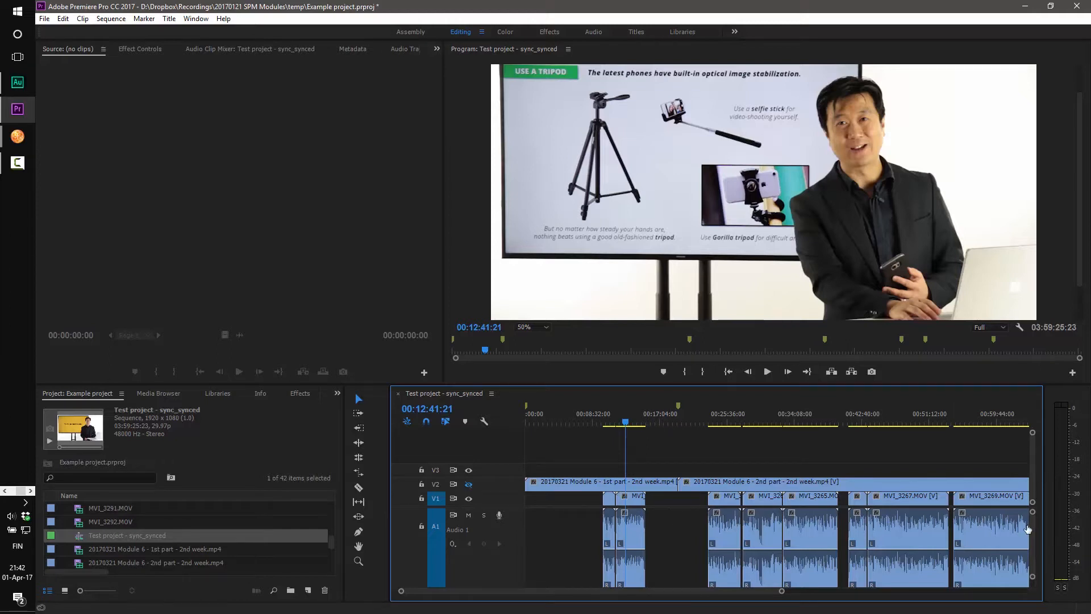
{"action": "mouse_move", "coordinate": [1032, 534]}
{"action": "left_mouse_down"}
{"action": "mouse_move", "coordinate": [1031, 558]}
{"action": "mouse_move", "coordinate": [1035, 538]}
{"action": "left_mouse_up"}
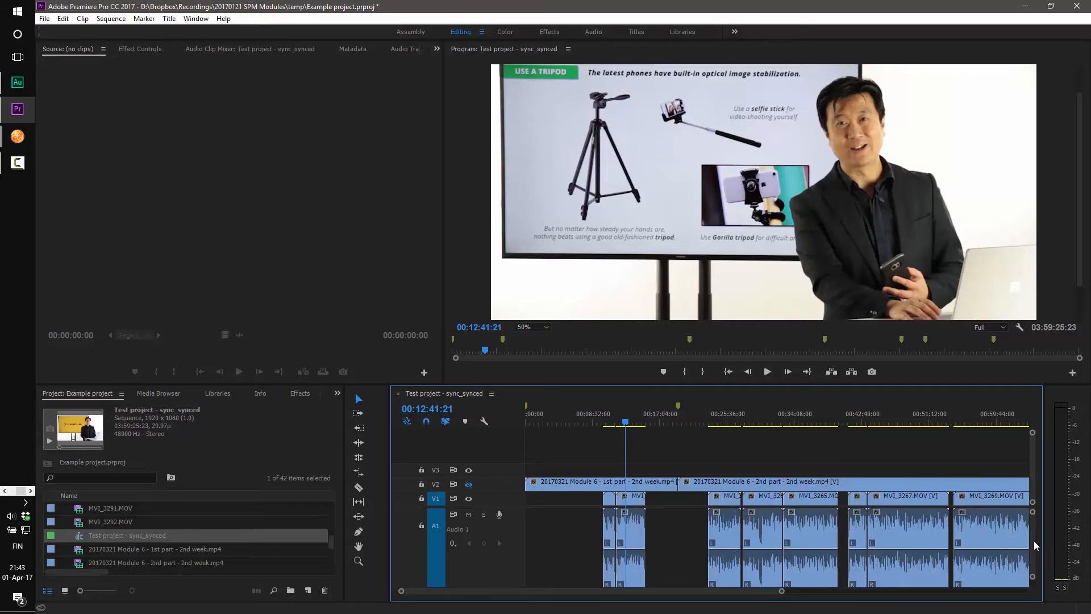
{"action": "left_click_drag", "start_coordinate": [1035, 540], "coordinate": [1036, 530]}
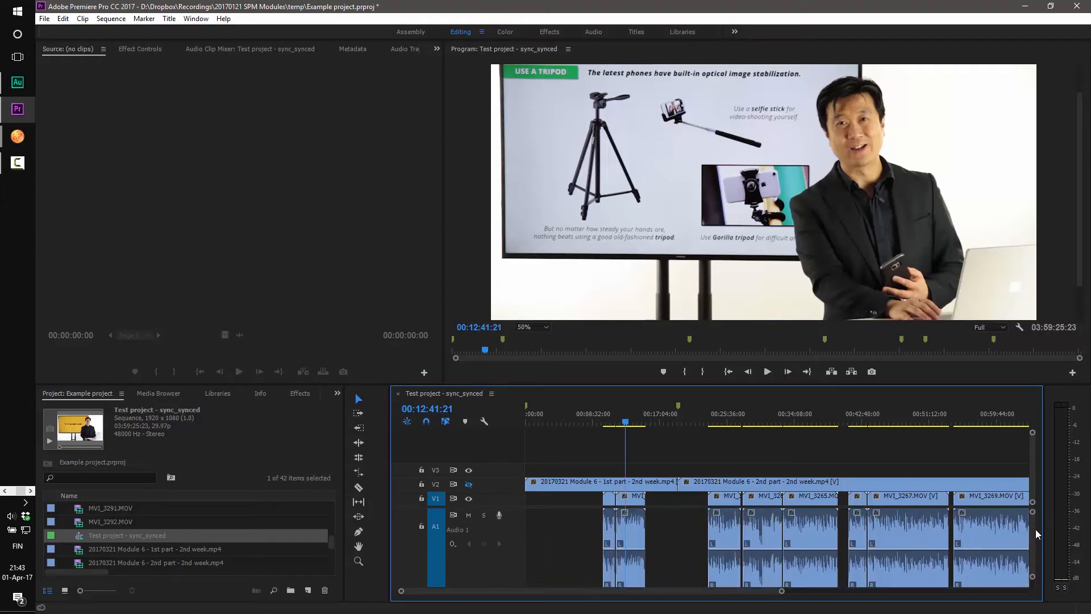